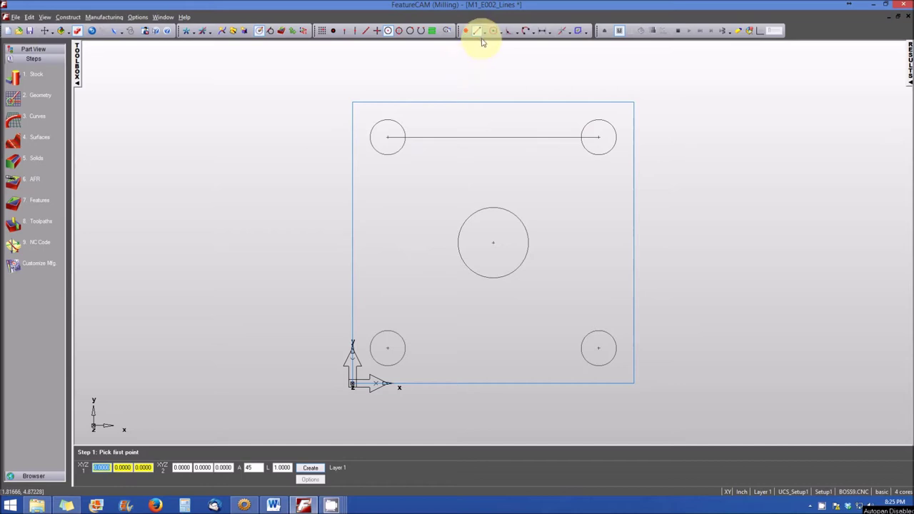
Step: Construct connected lines through the corner circle centres, from upper left to lower left, lower right and upper right
click(483, 33)
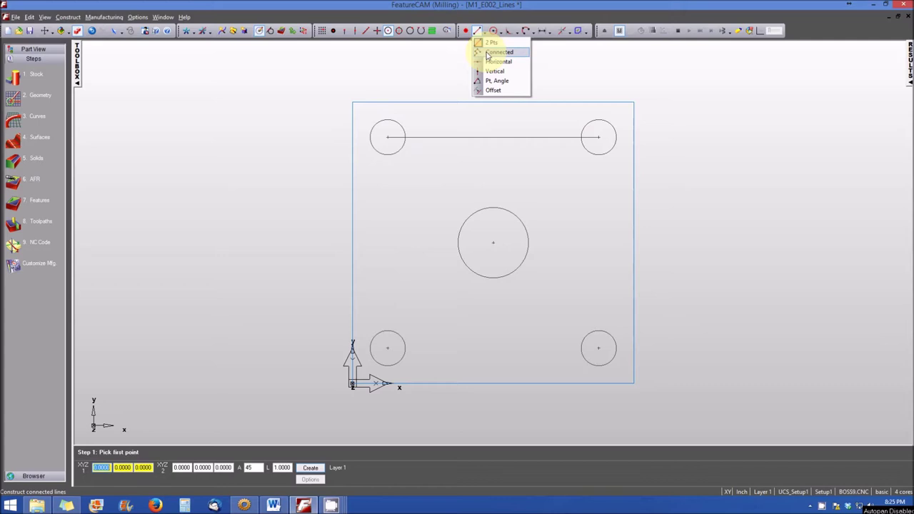
click(489, 53)
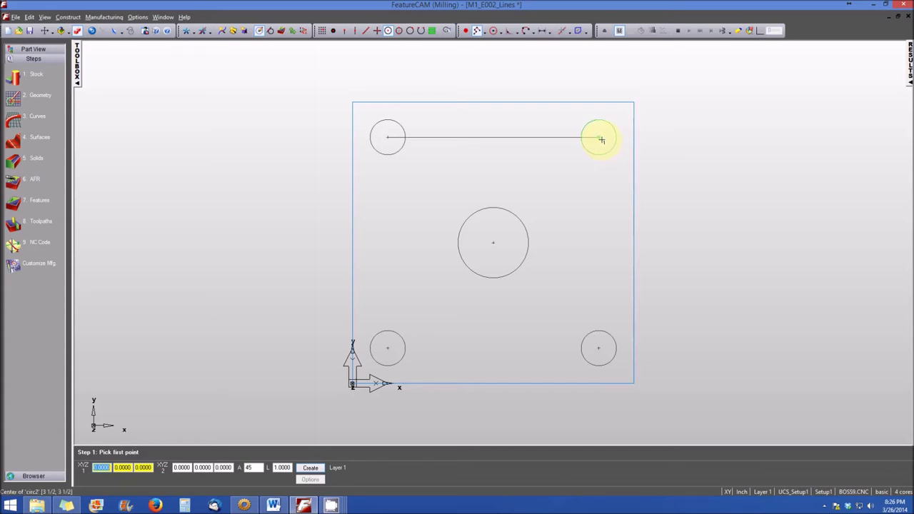
click(388, 140)
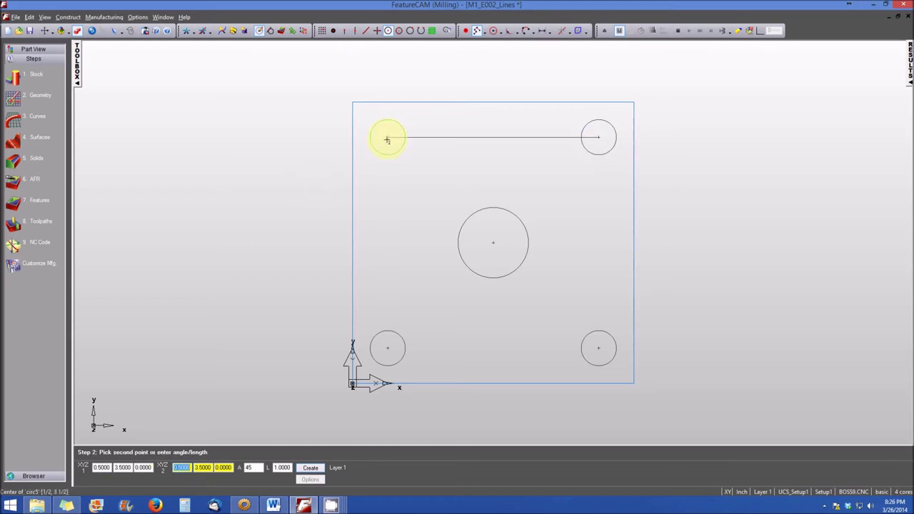
click(389, 347)
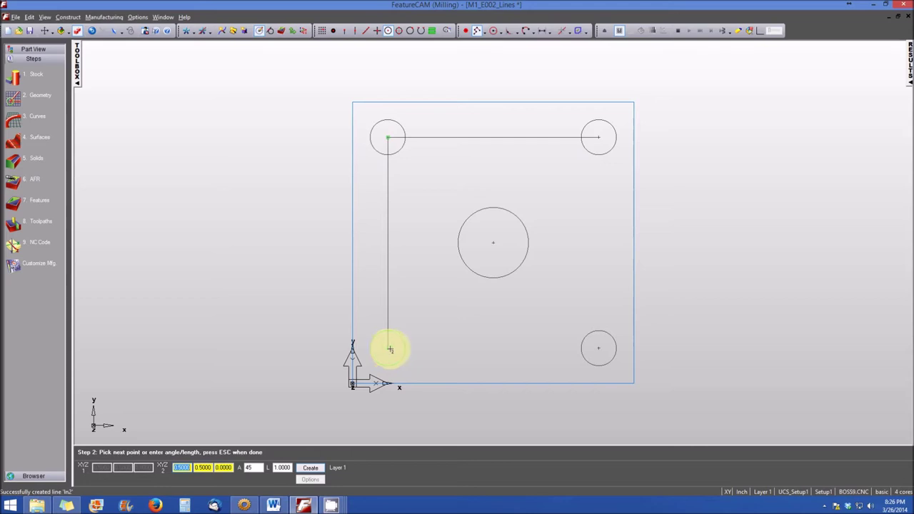
click(598, 348)
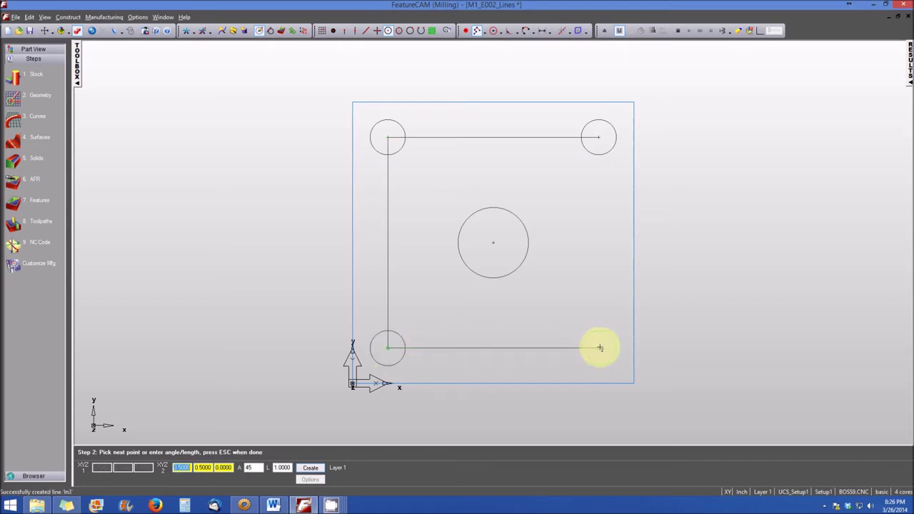
click(599, 141)
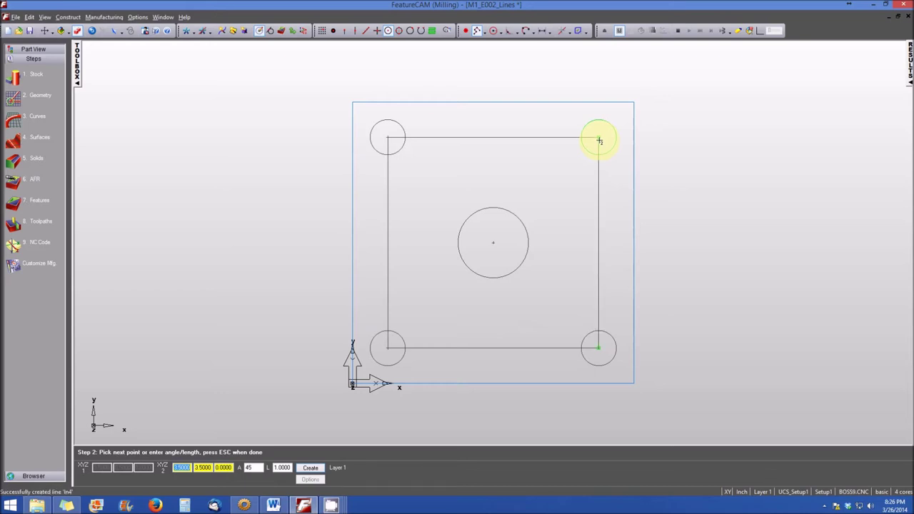
key(Escape)
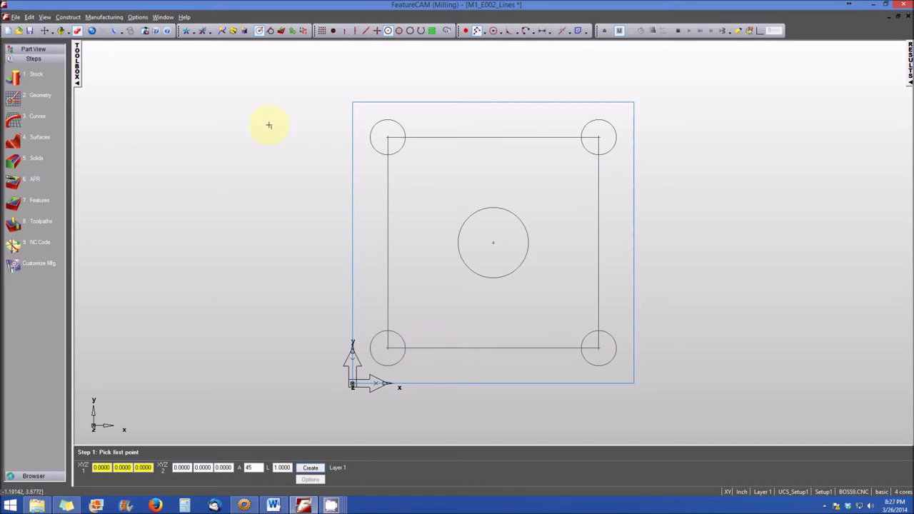
Step: Construct one horizontal and one vertical line through the centre of the large middle circle
click(486, 35)
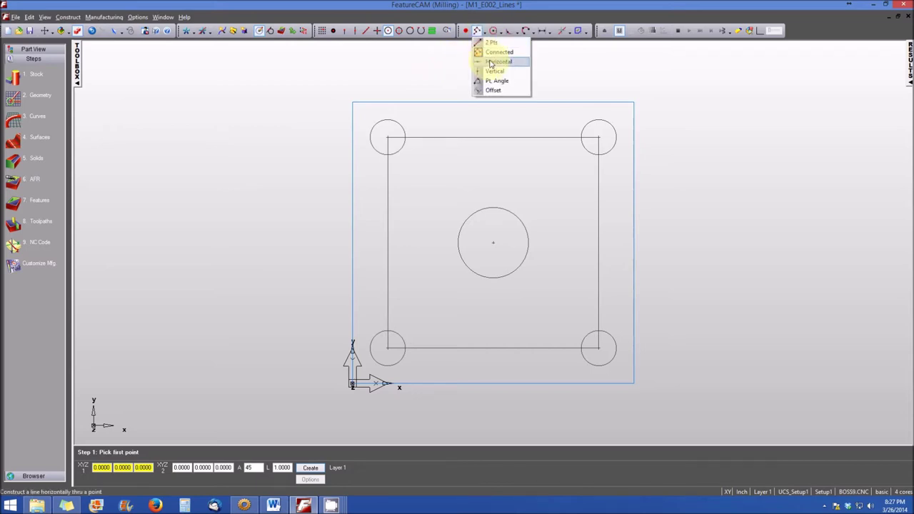
click(492, 62)
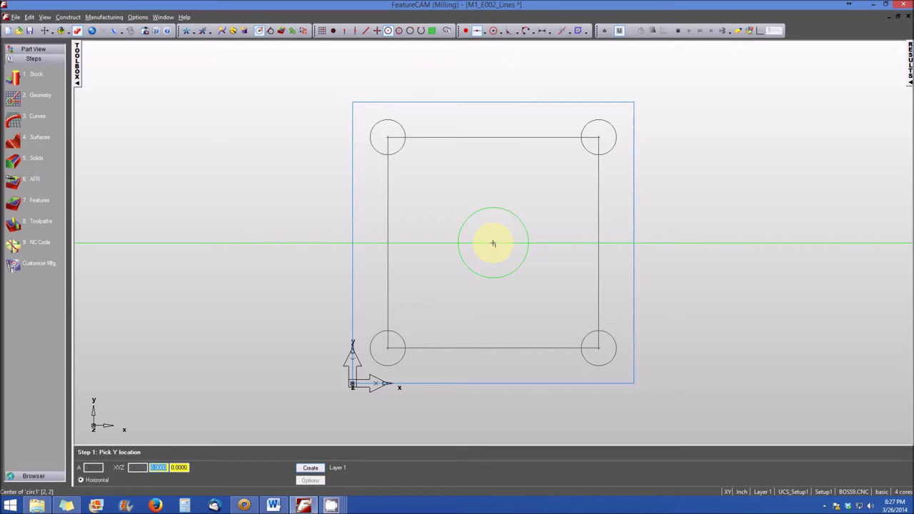
click(493, 243)
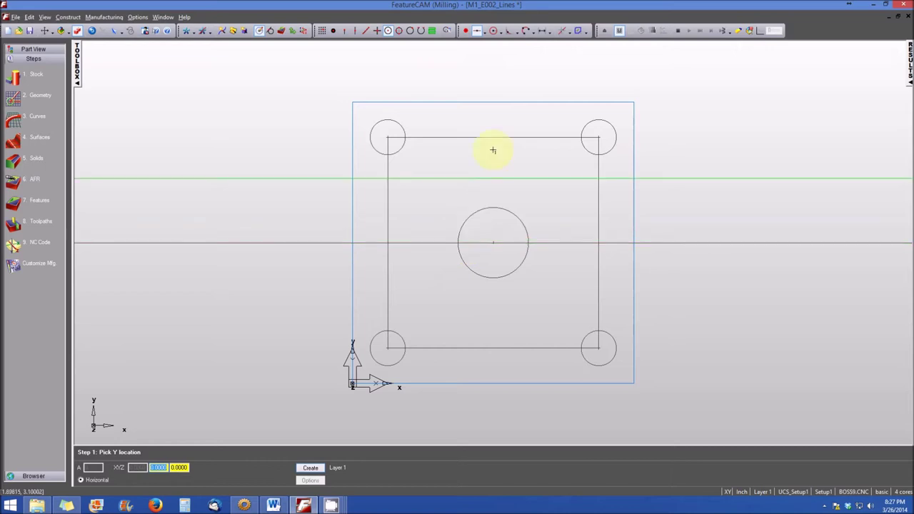
click(485, 33)
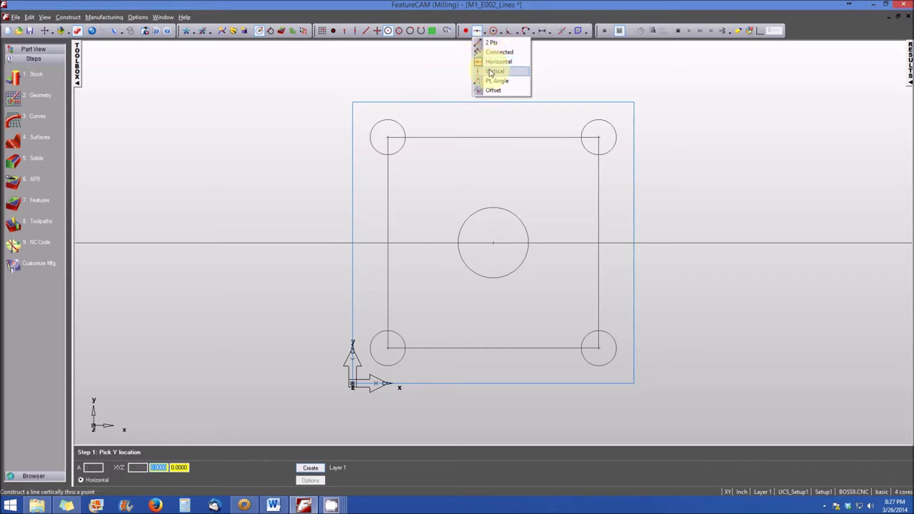
click(491, 73)
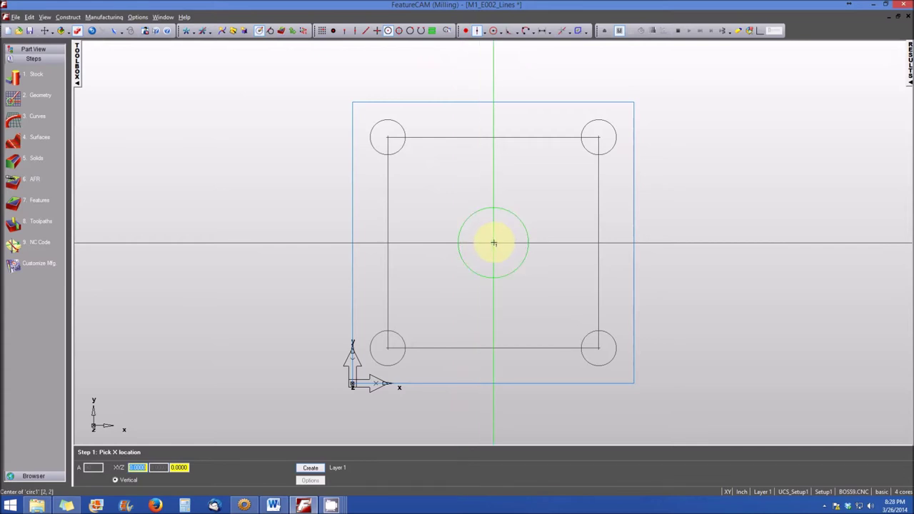
click(492, 243)
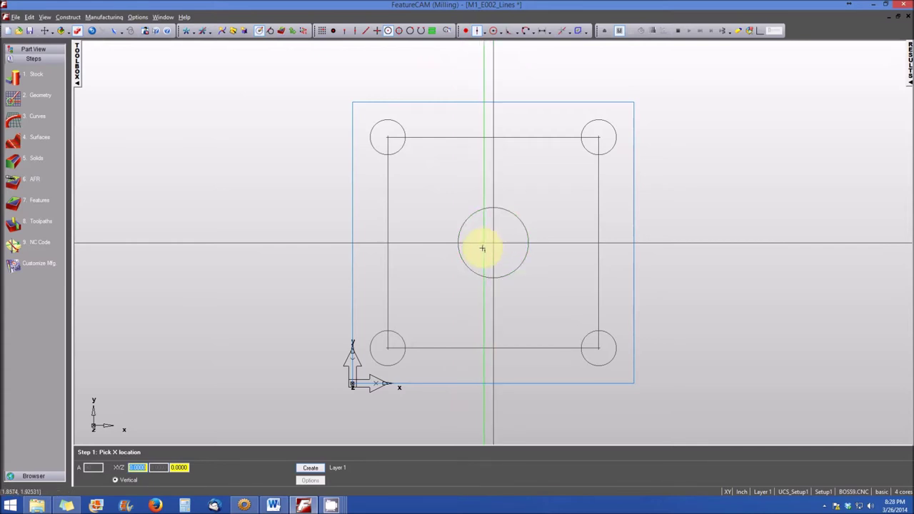
key(Escape)
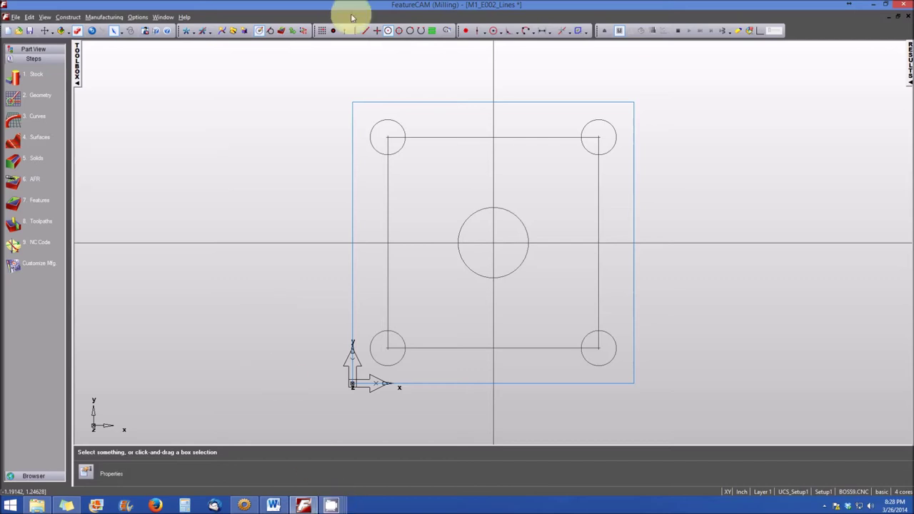
Step: Construct a line at 50 degrees from horizontal through the centre of the large middle circle
click(485, 33)
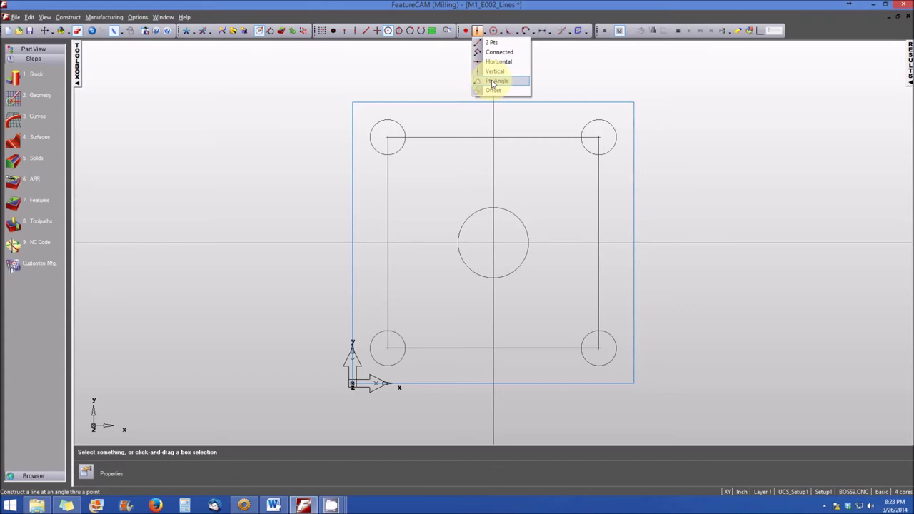
click(493, 82)
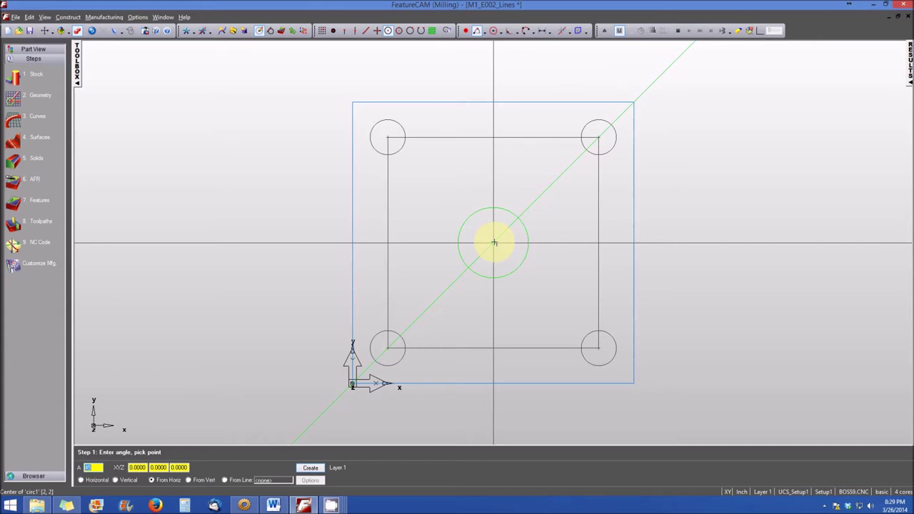
double_click(96, 468)
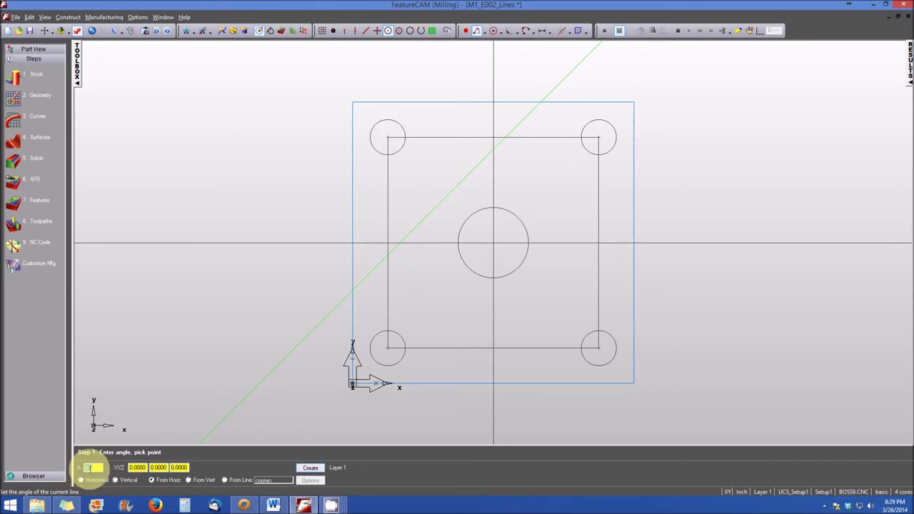
text(3)
text(0)
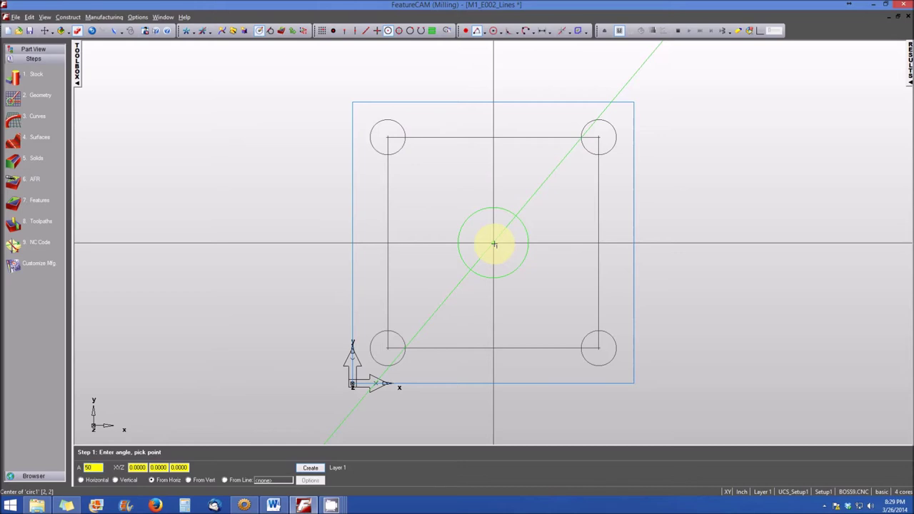
click(495, 245)
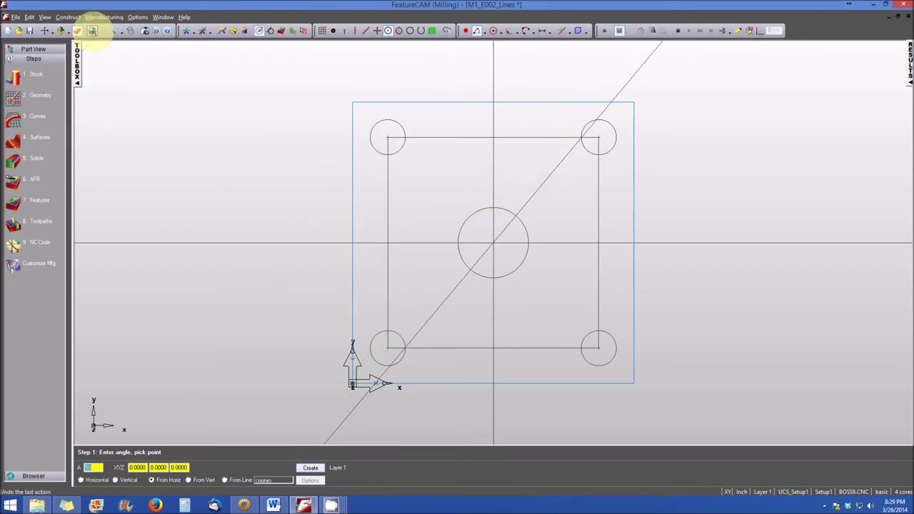
Step: Undo the 50-degree line and construct one at 45 degrees from horizontal through the middle circle's centre
click(91, 469)
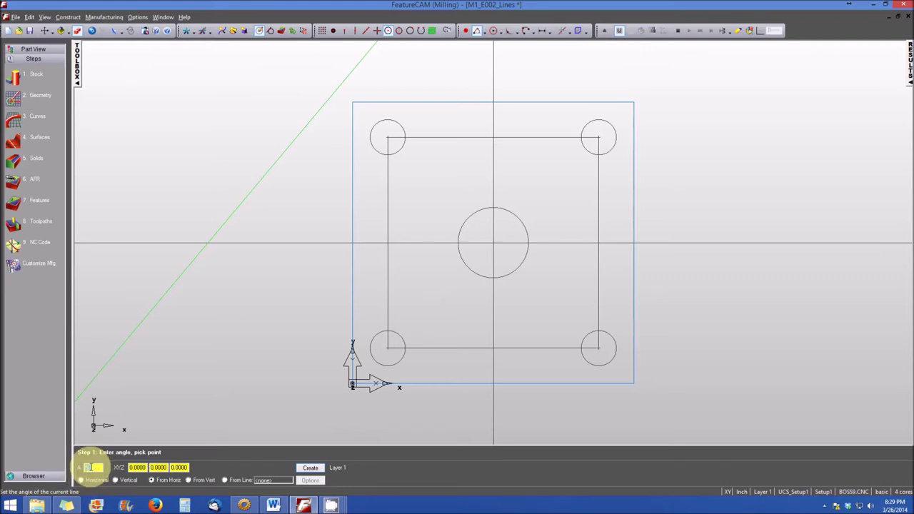
click(92, 468)
text(4)
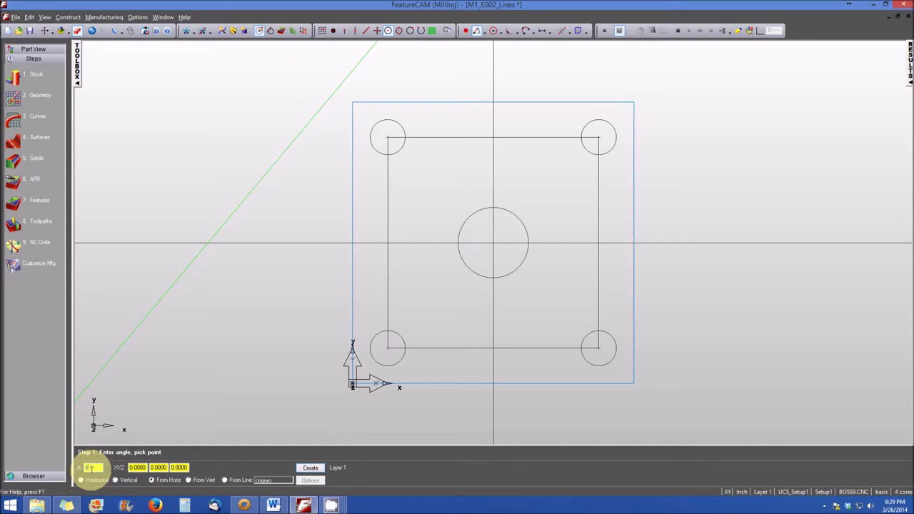
text(5)
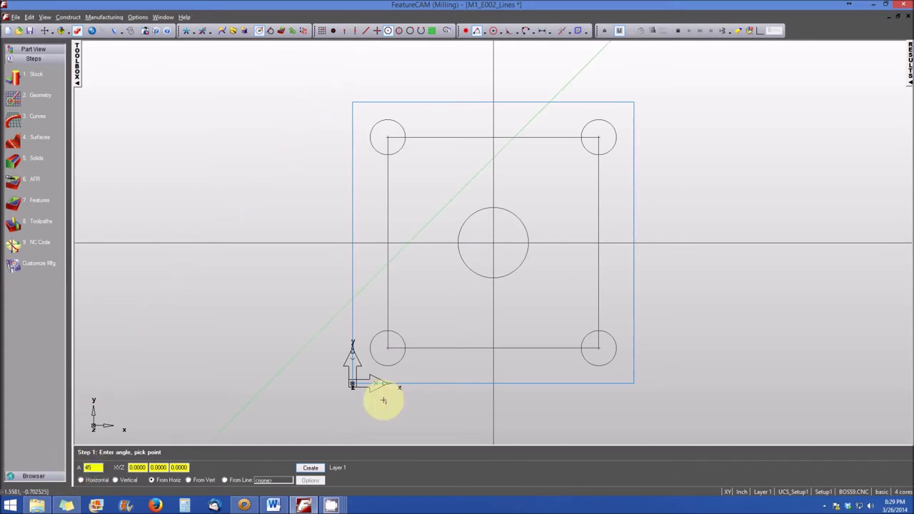
click(494, 243)
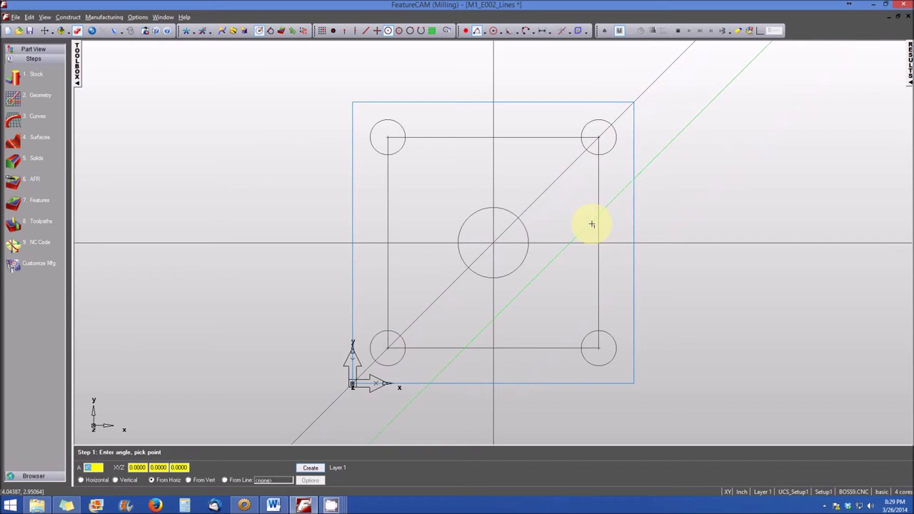
key(Escape)
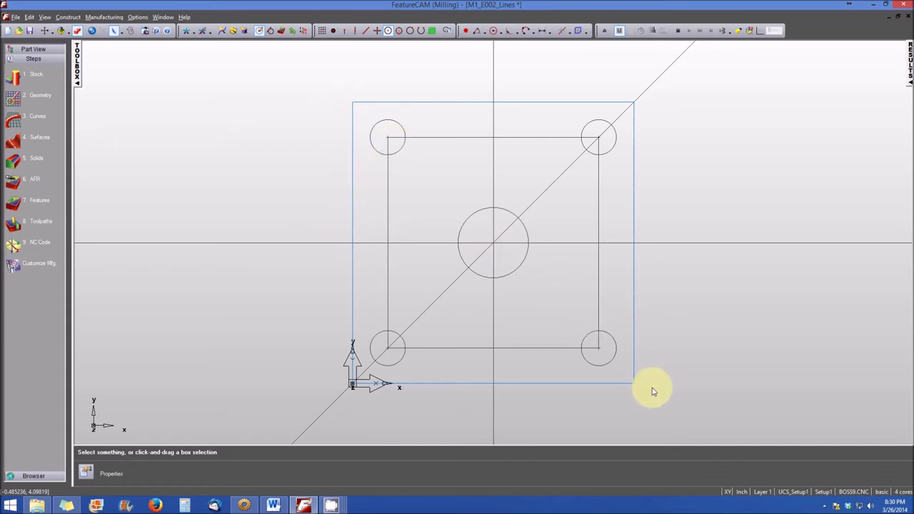
Step: Construct a line at 135 degrees from horizontal through the centre of the large middle circle
click(477, 32)
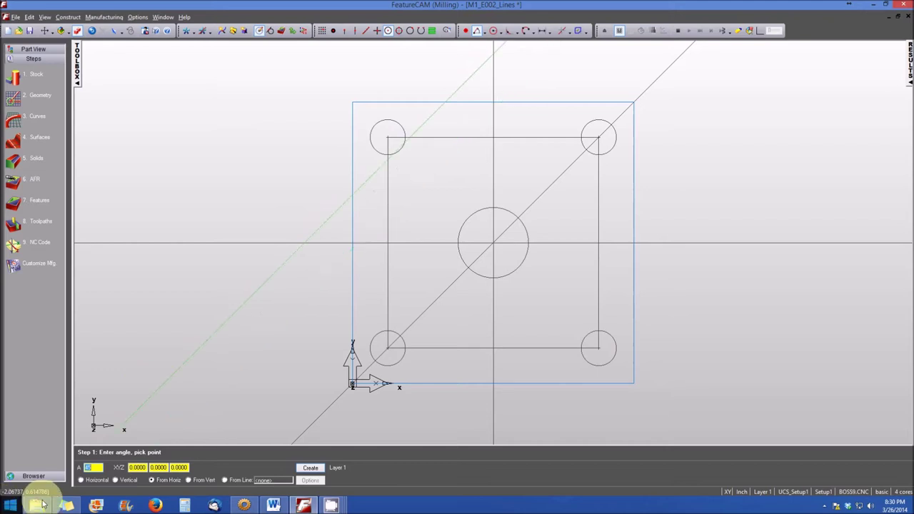
click(86, 480)
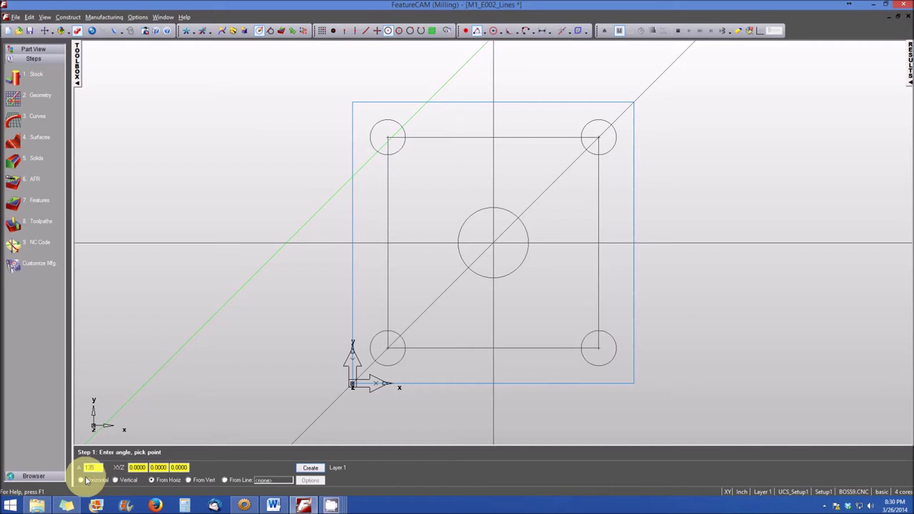
click(493, 243)
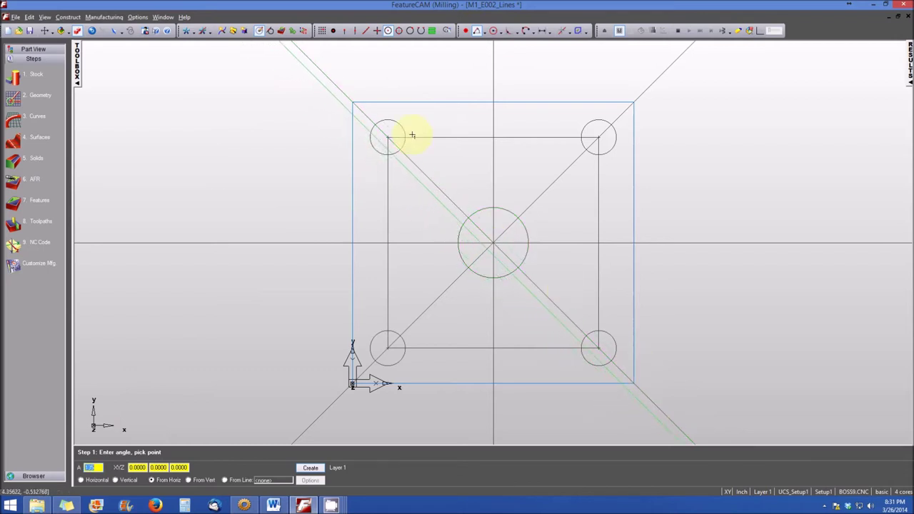
click(638, 383)
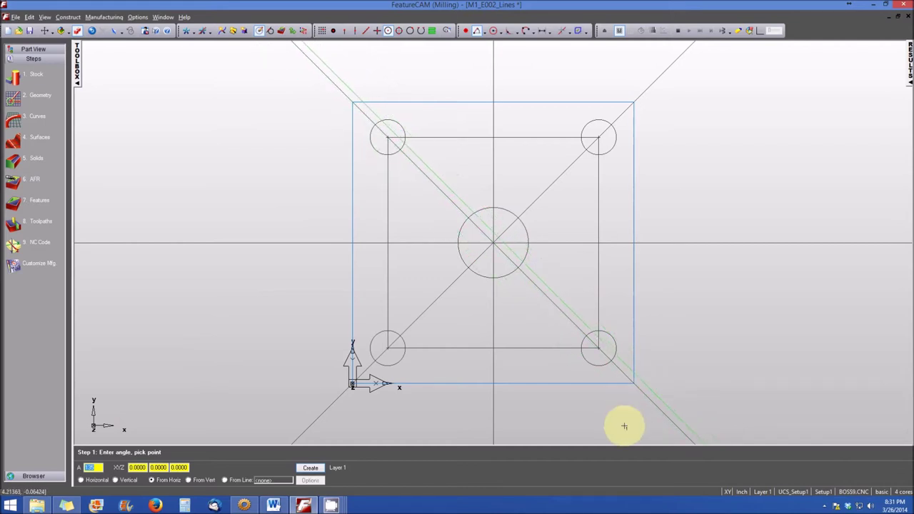
key(Escape)
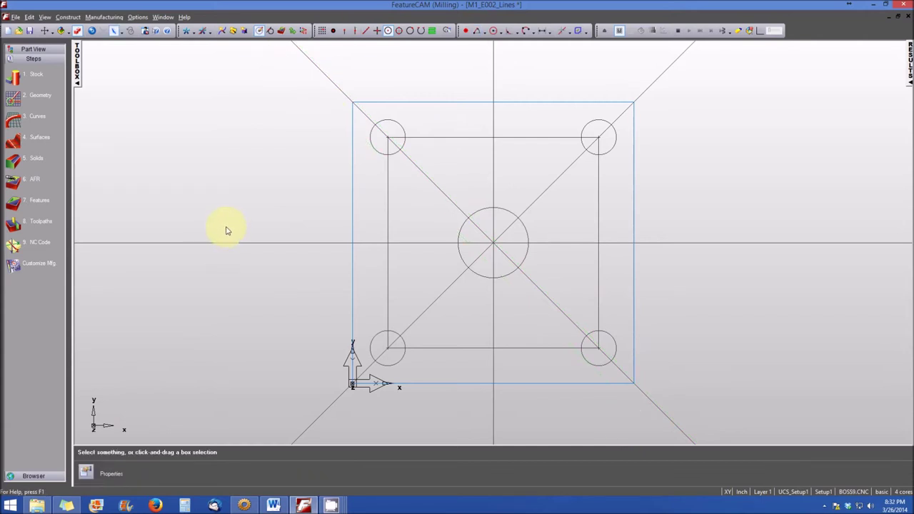
Step: Offset the 135-degree diagonal line by 0.75 inch toward the upper-right corner of the stock
click(486, 36)
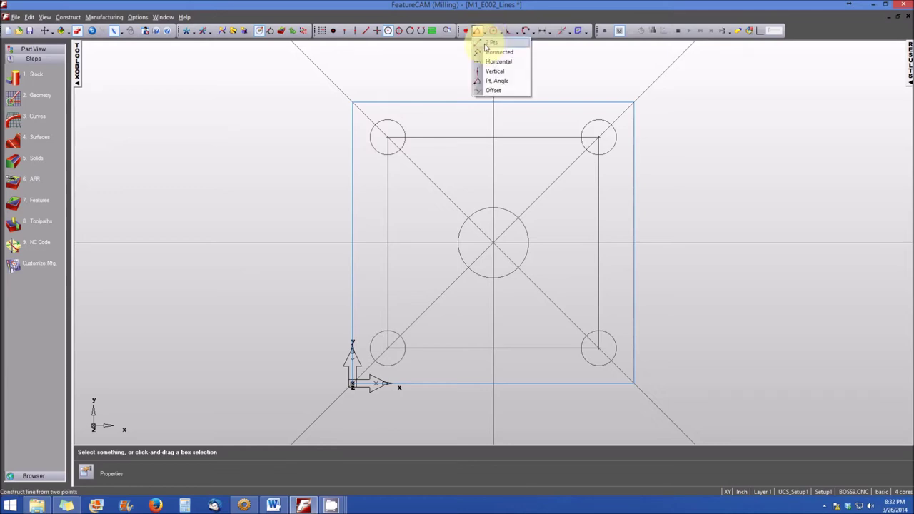
click(492, 90)
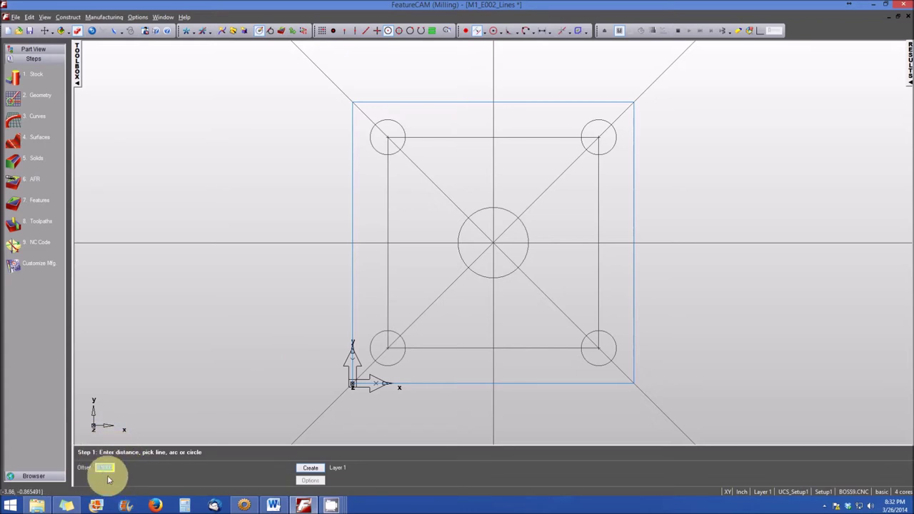
text(1)
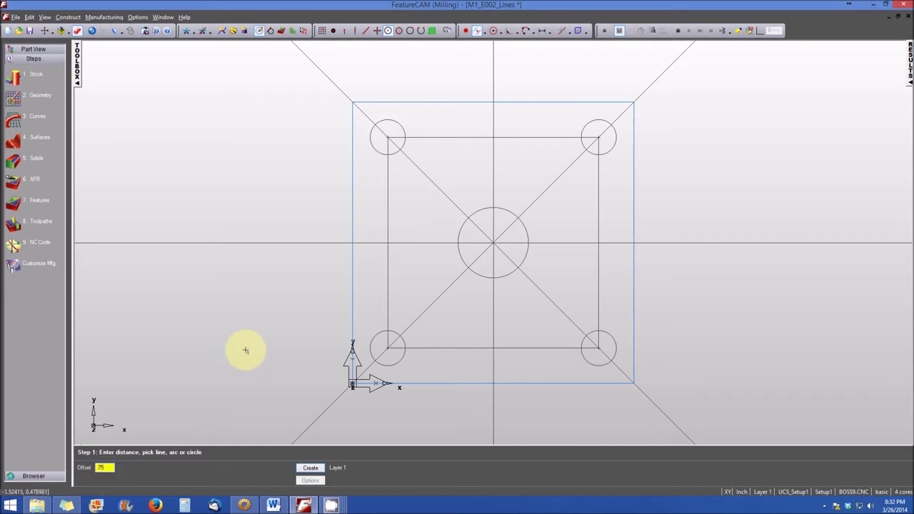
click(448, 197)
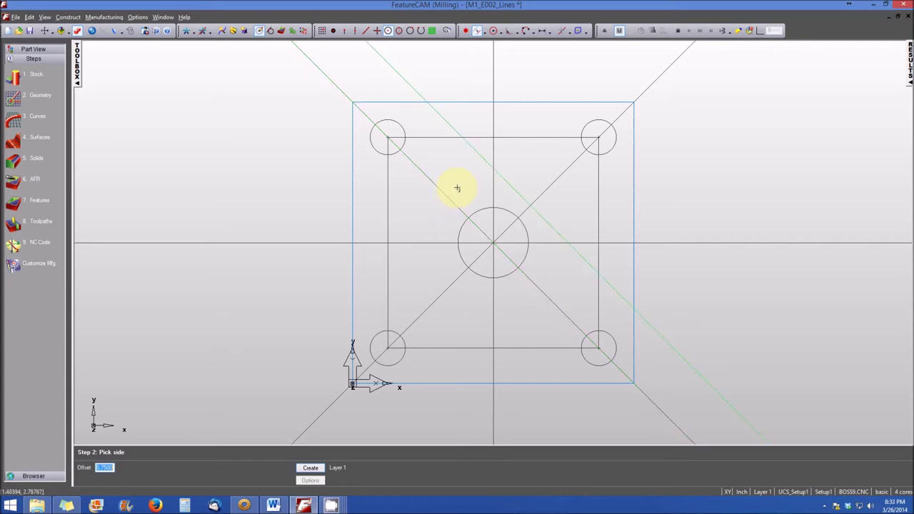
click(458, 188)
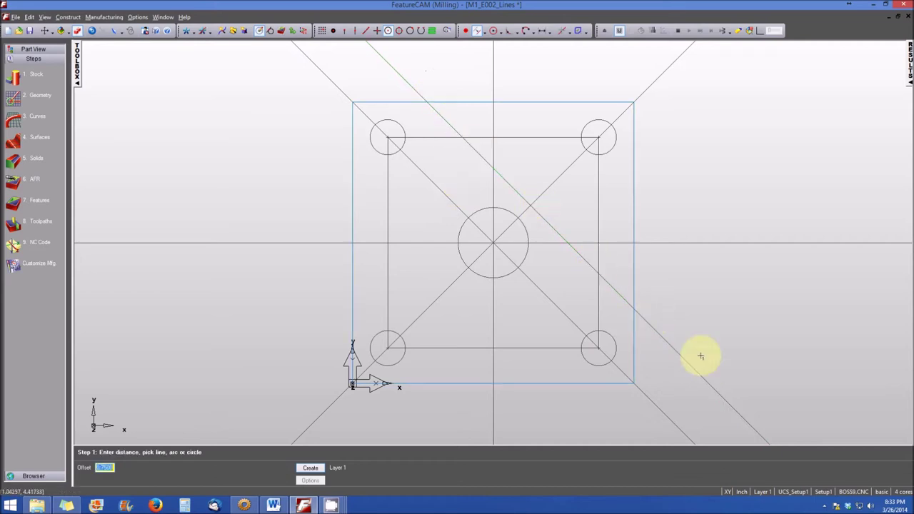
Step: Offset the 135-degree diagonal line by 0.75 inch toward the lower-left corner of the stock
click(438, 188)
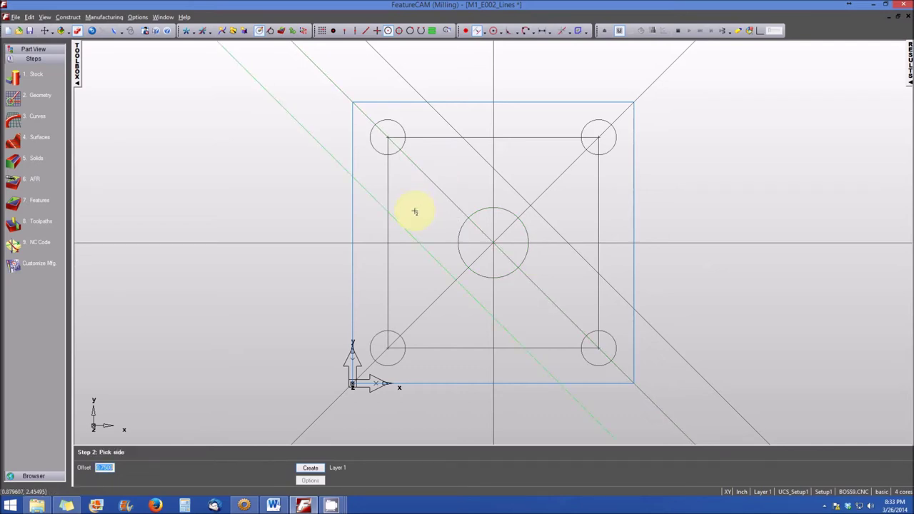
click(414, 211)
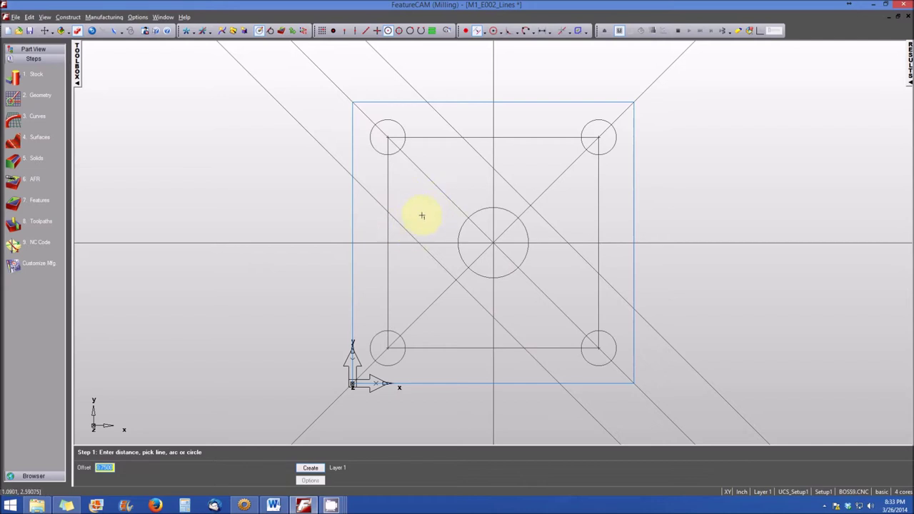
click(406, 228)
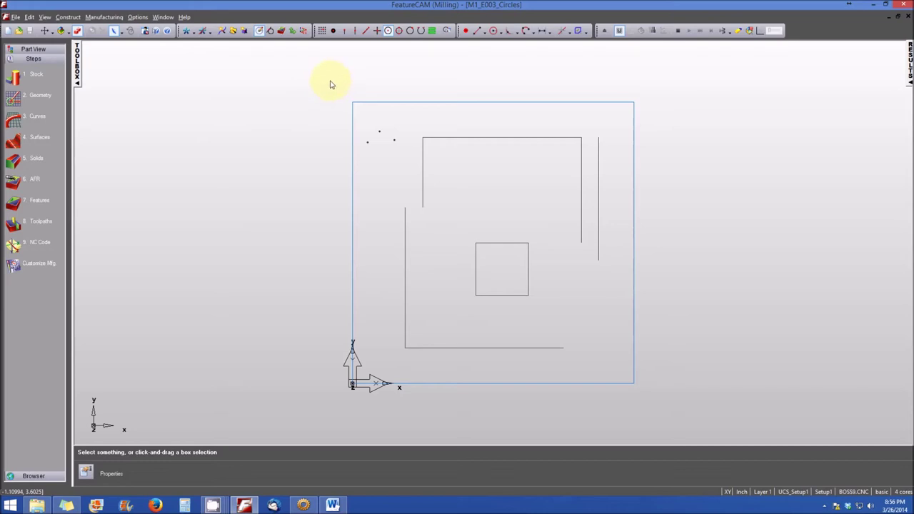
Step: Enable point, endpoint and intersection snapping, and construct a 3 Pts circle through the three points near the stock's upper-left corner
click(344, 32)
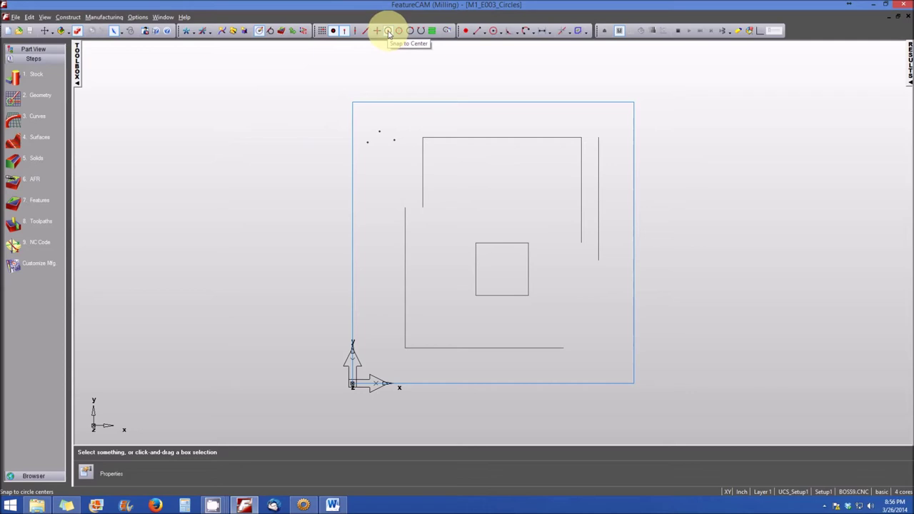
click(377, 31)
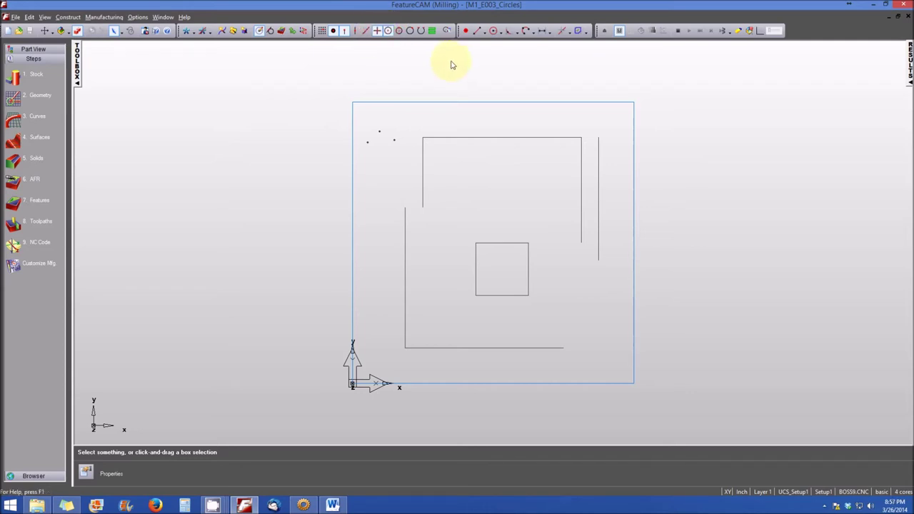
click(503, 33)
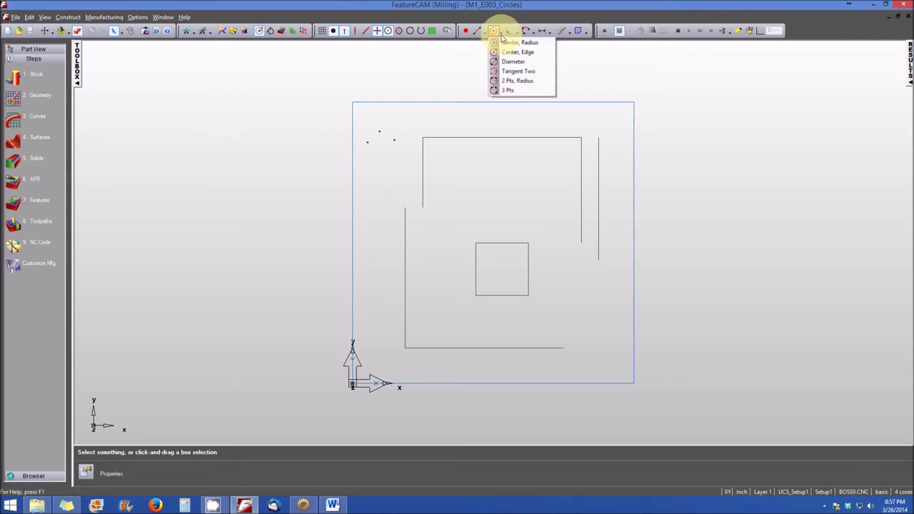
click(511, 91)
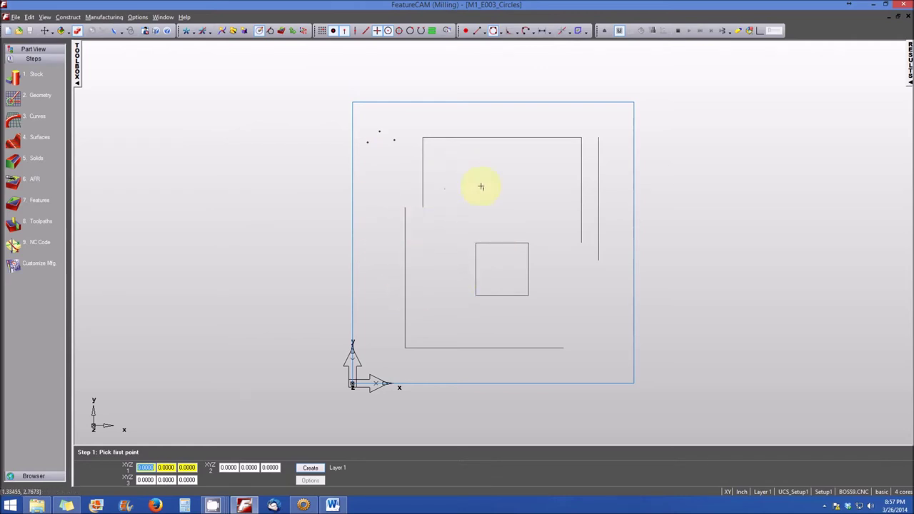
click(394, 140)
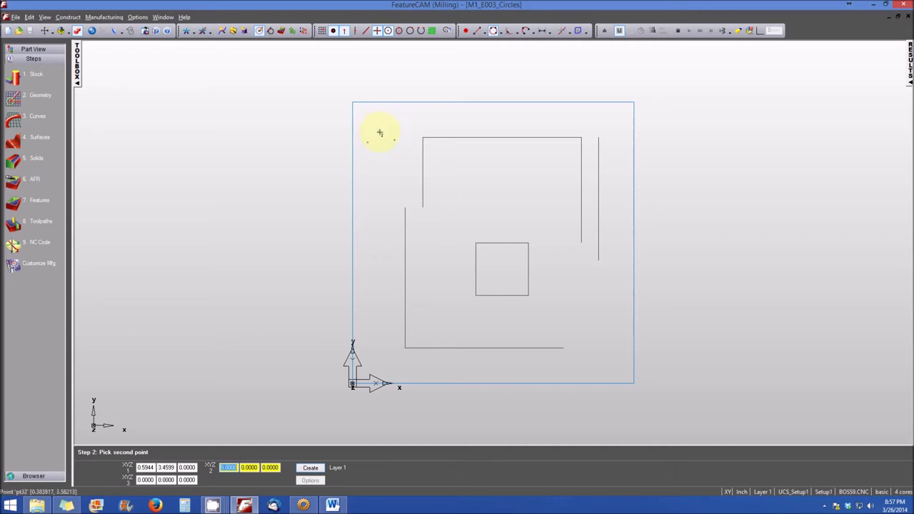
click(379, 132)
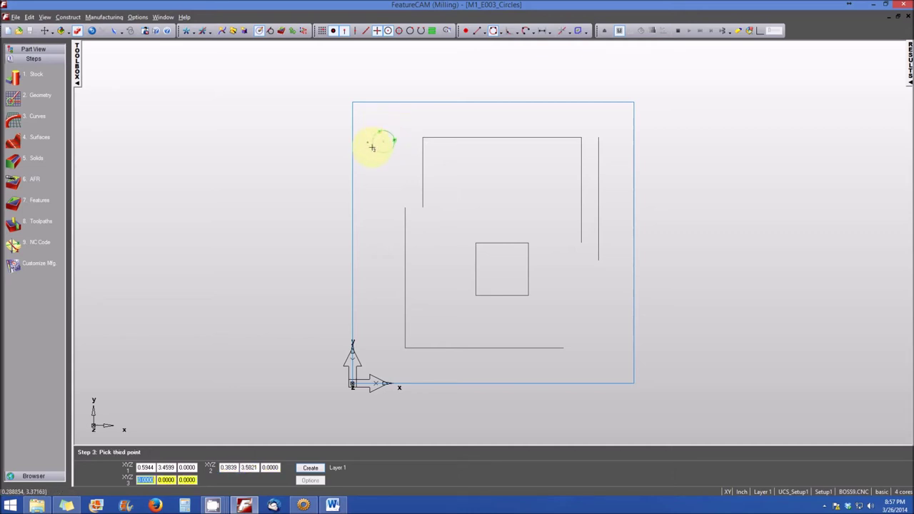
click(369, 144)
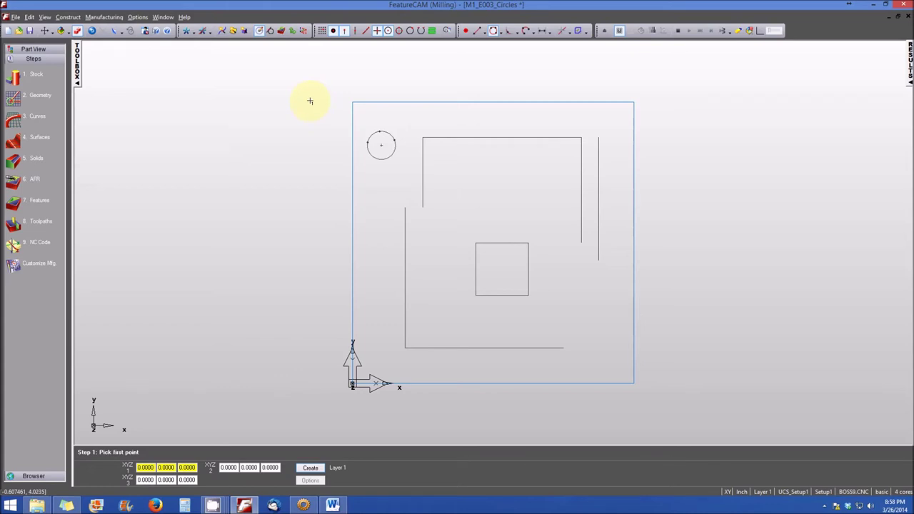
Step: Construct a Center, Radius circle of radius 0.125 centred on the lower-left corner where the long vertical and horizontal lines meet
click(502, 33)
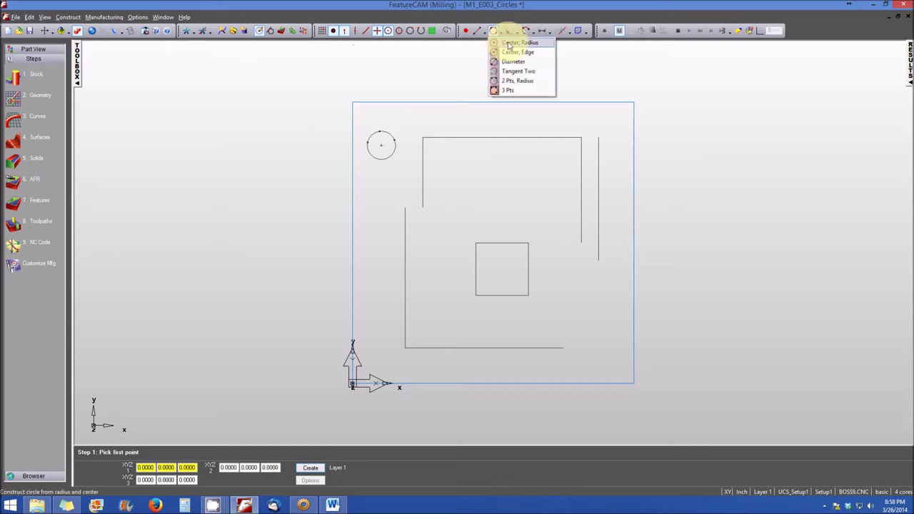
click(509, 44)
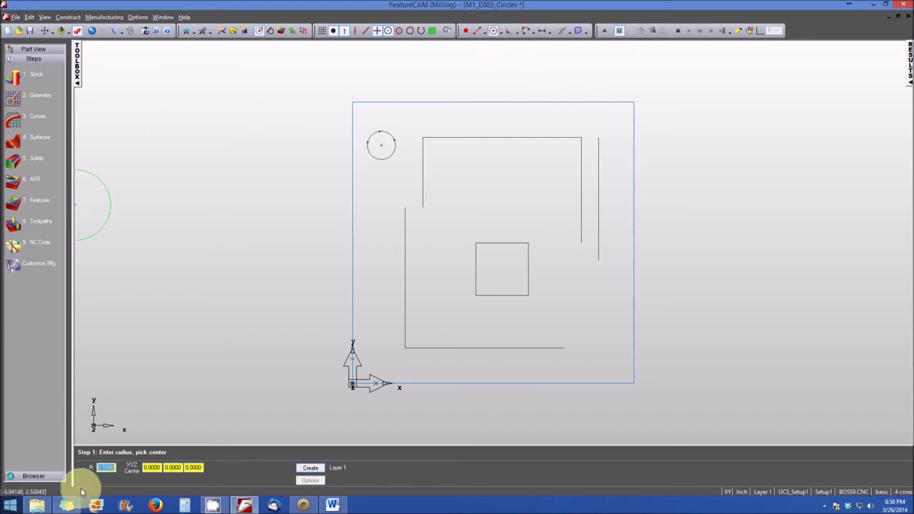
click(107, 467)
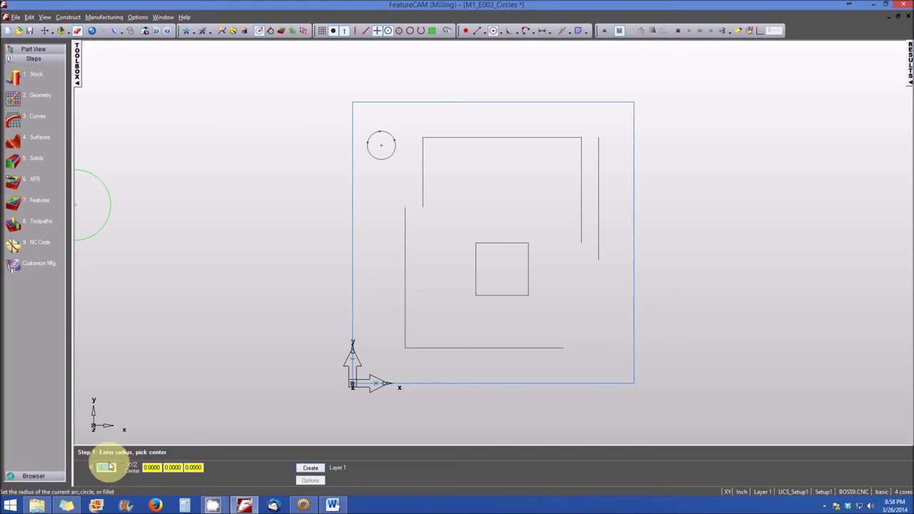
double_click(105, 468)
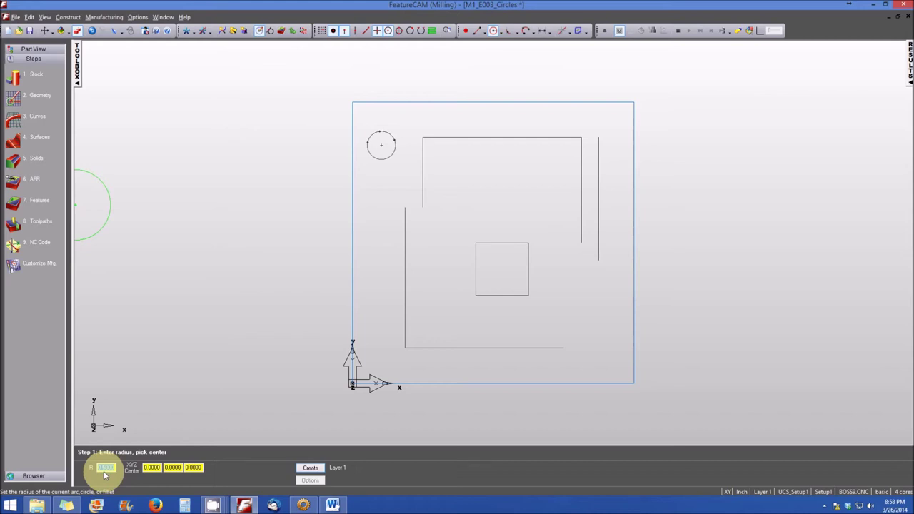
key(BackSpace)
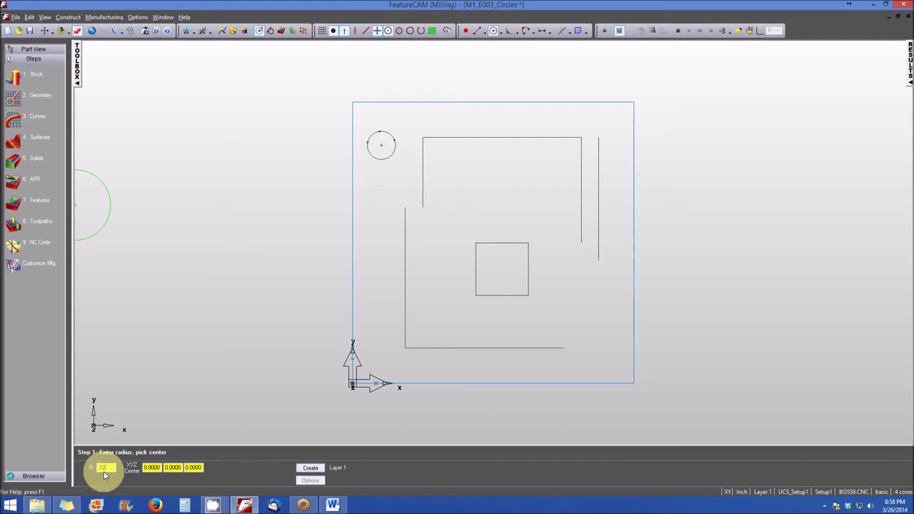
text(.125)
key(Return)
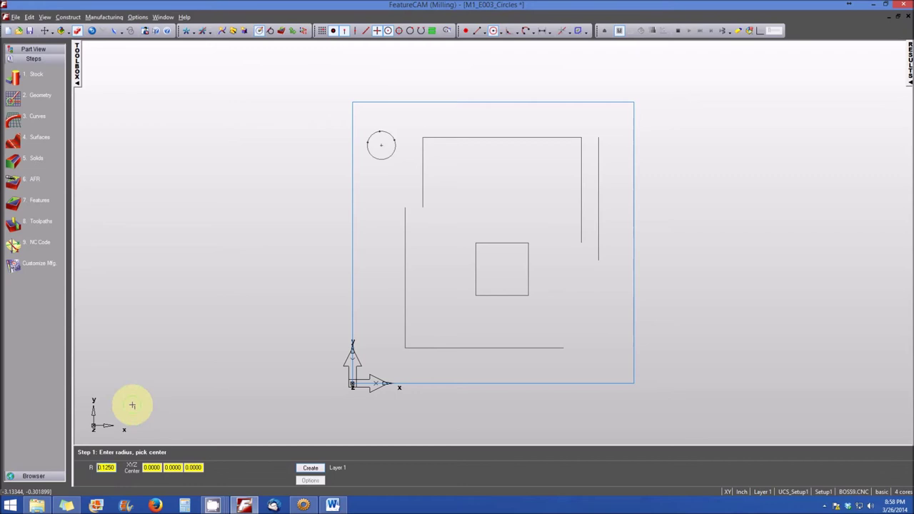
click(406, 349)
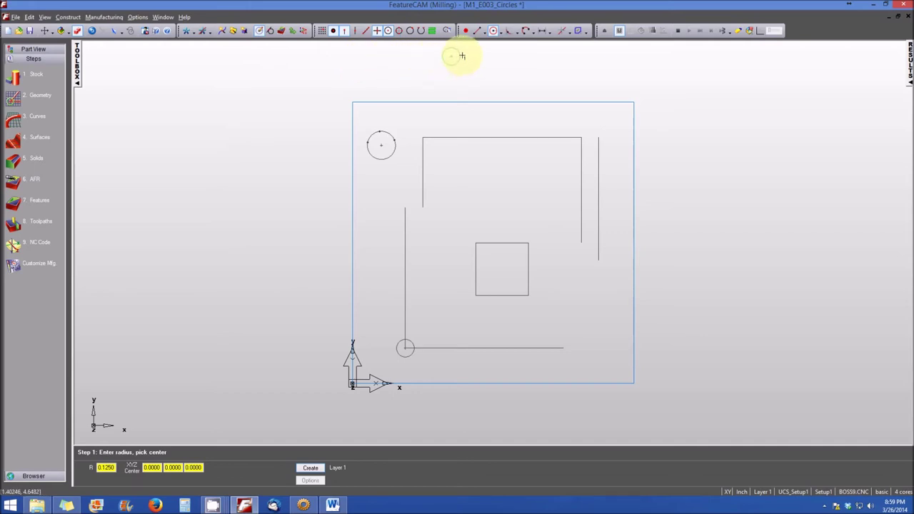
Step: Construct a 0.125-radius circle tangent to the vertical and horizontal lines inside the upper outline's upper-left corner
click(502, 33)
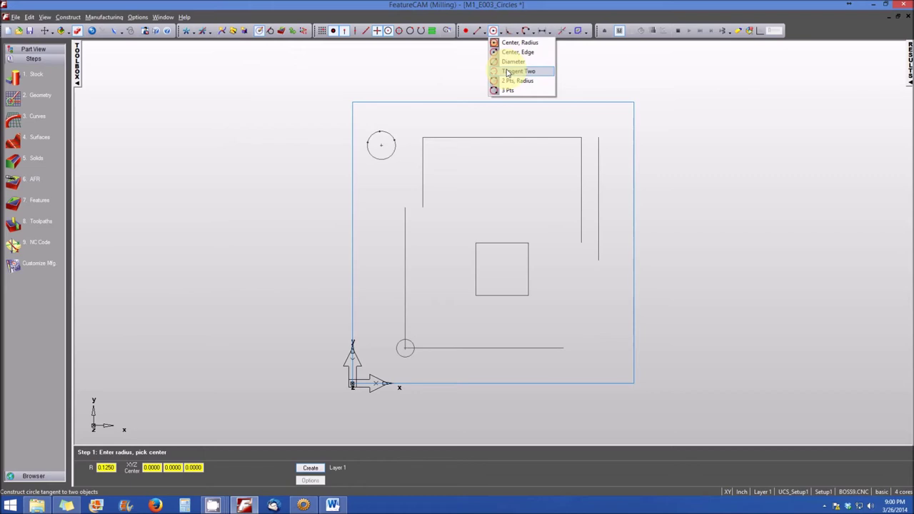
click(507, 73)
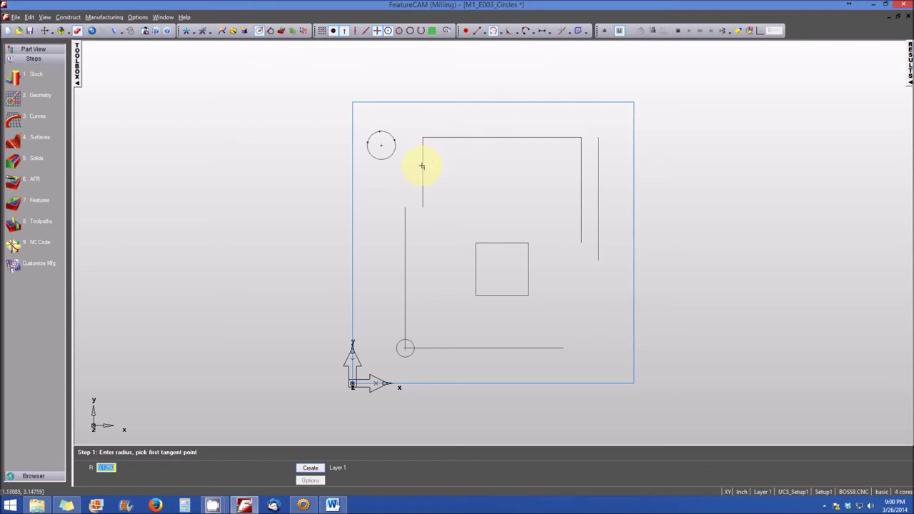
click(450, 137)
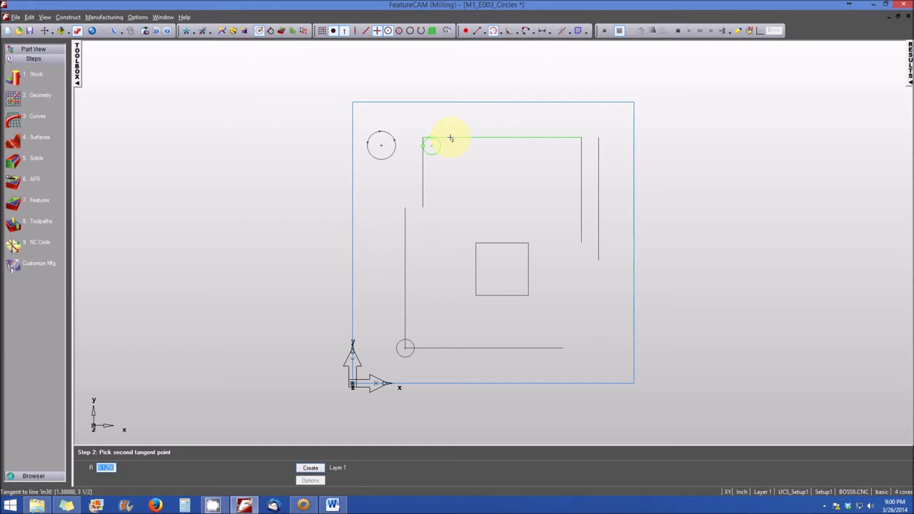
click(451, 138)
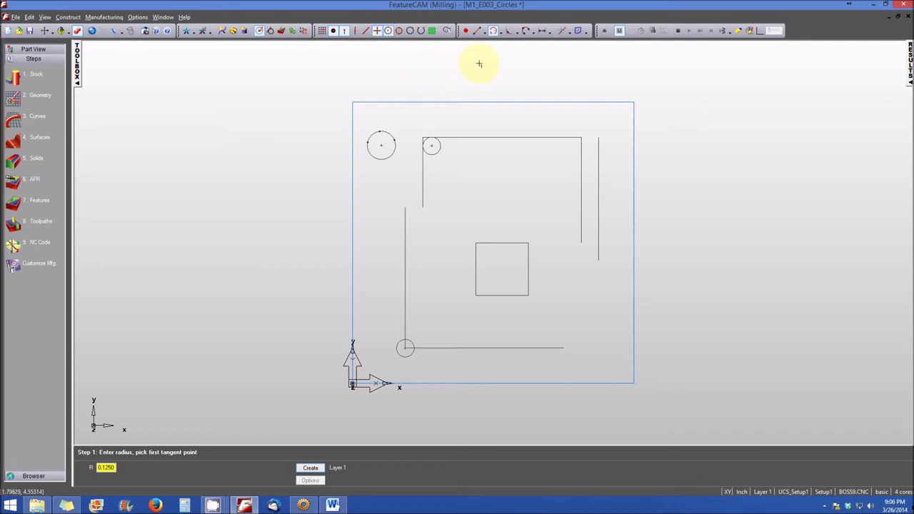
Step: Enable midpoint snapping and construct a Diameter circle between the midpoints of the middle square's left and right sides
click(503, 33)
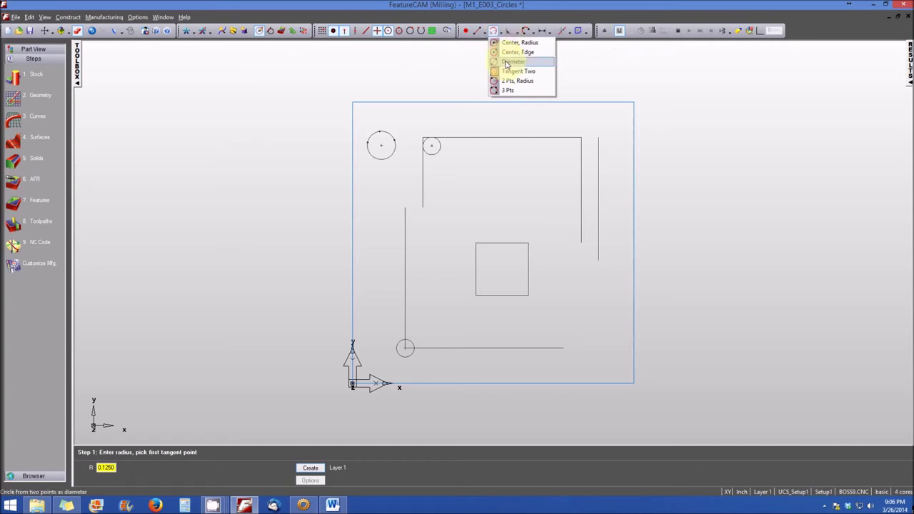
click(513, 62)
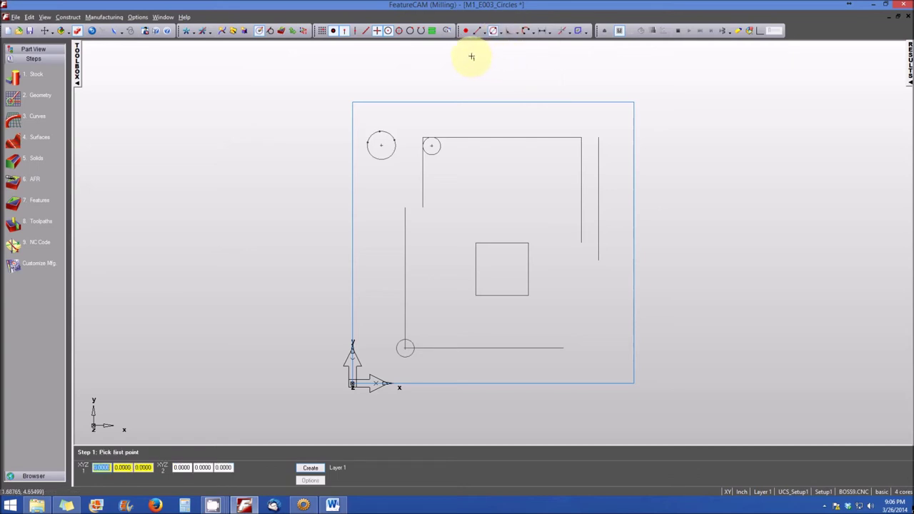
click(356, 33)
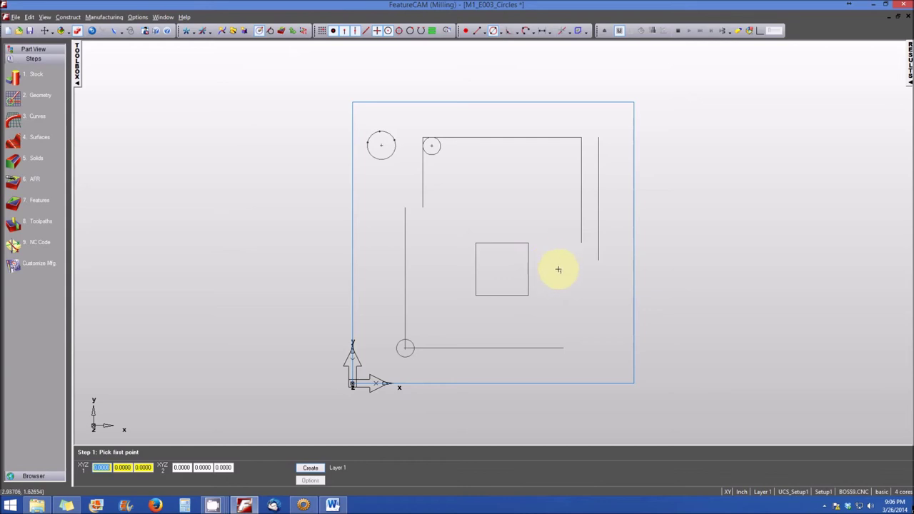
click(477, 270)
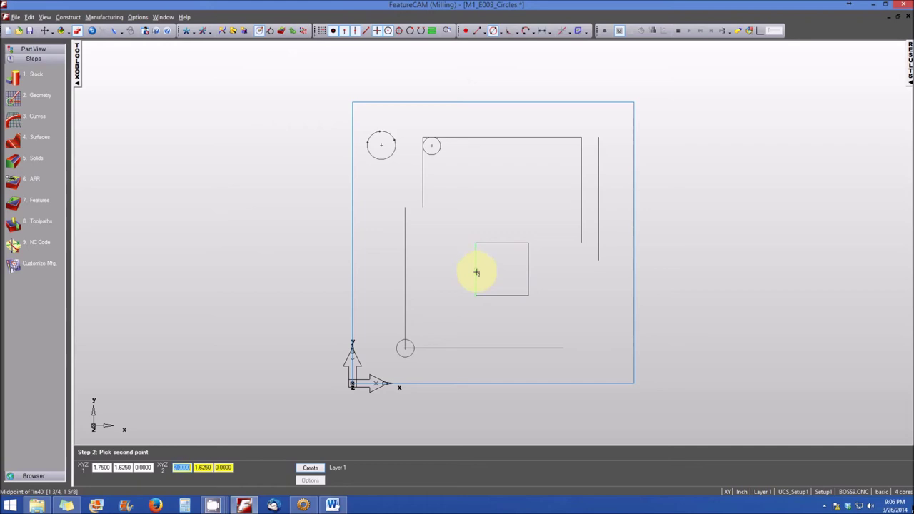
click(528, 270)
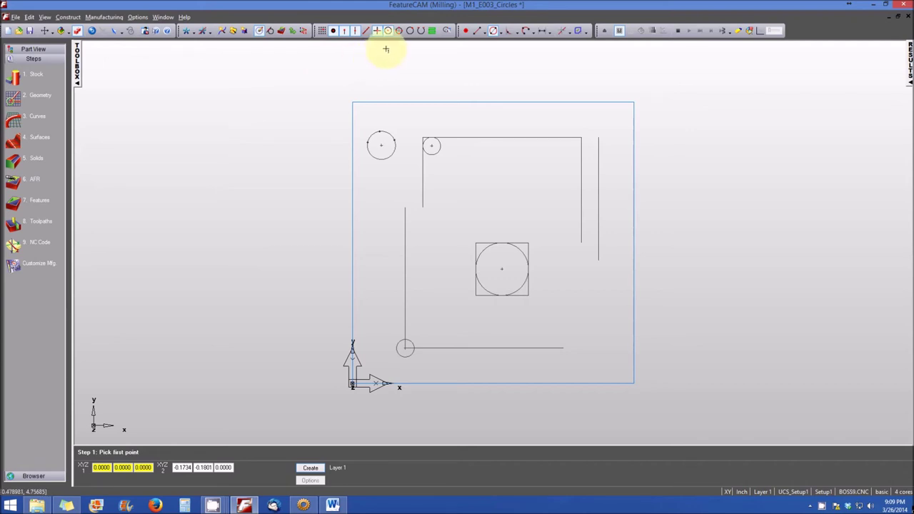
Step: Apply a corner fillet of radius 0.5 to the upper-right corner of the upper outline
click(520, 35)
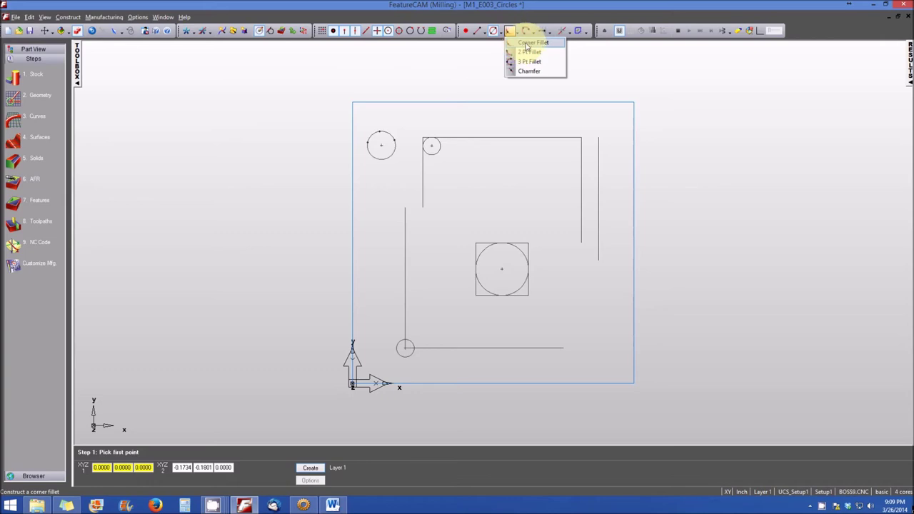
click(529, 42)
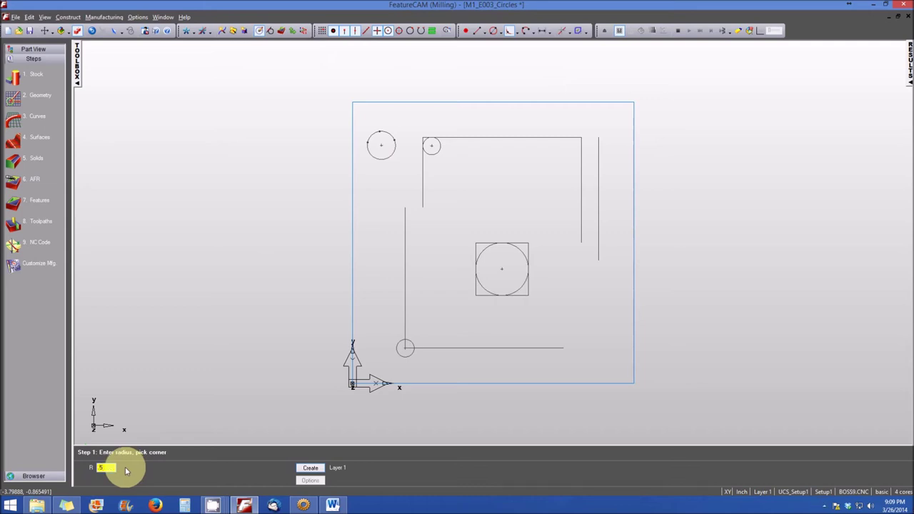
text(5000)
click(103, 468)
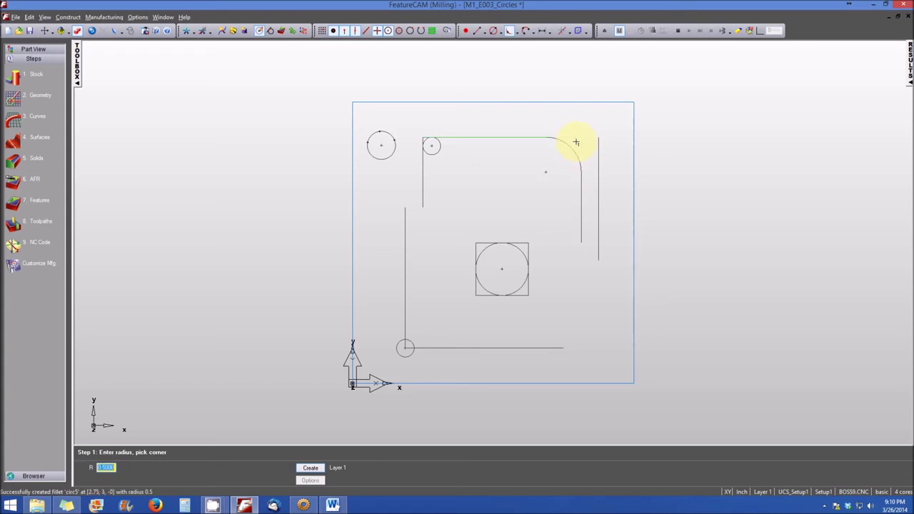
click(576, 142)
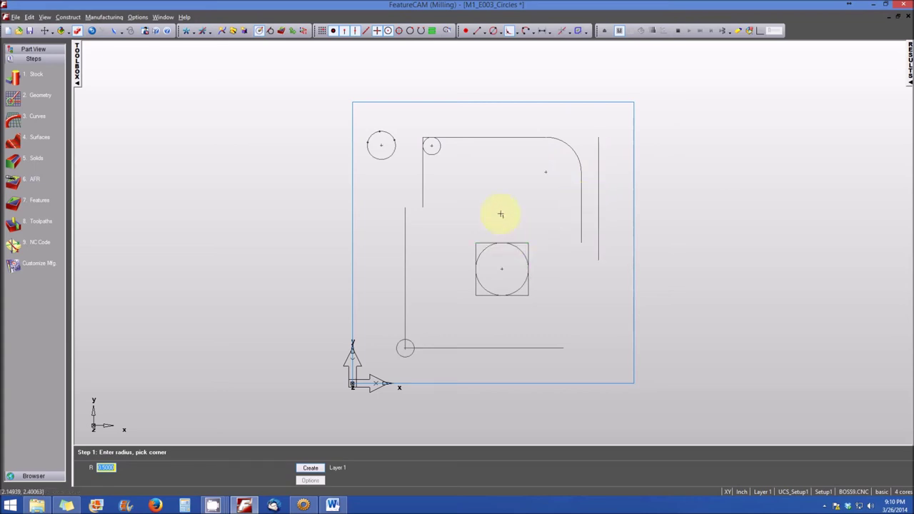
Step: Chamfer the middle square's upper-left corner with 0.0500 width and height, and its lower-right corner with 0.1000 width and height
click(518, 34)
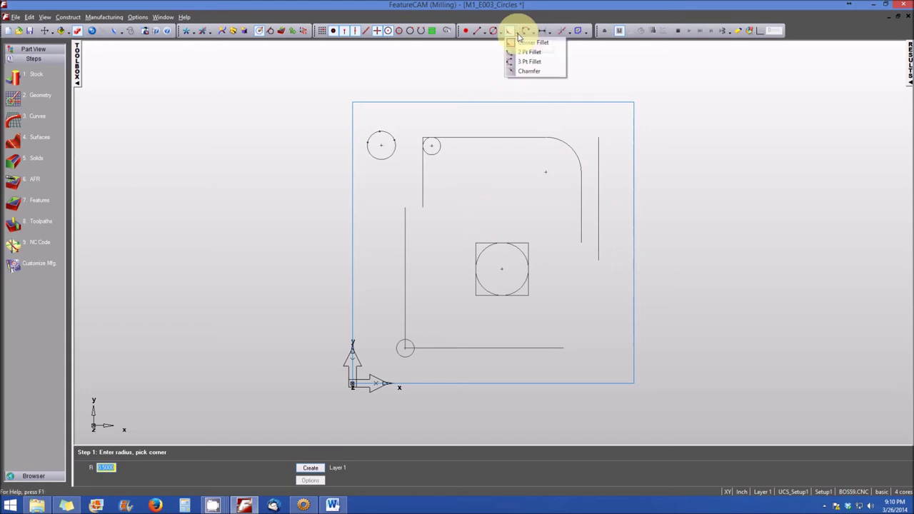
click(528, 71)
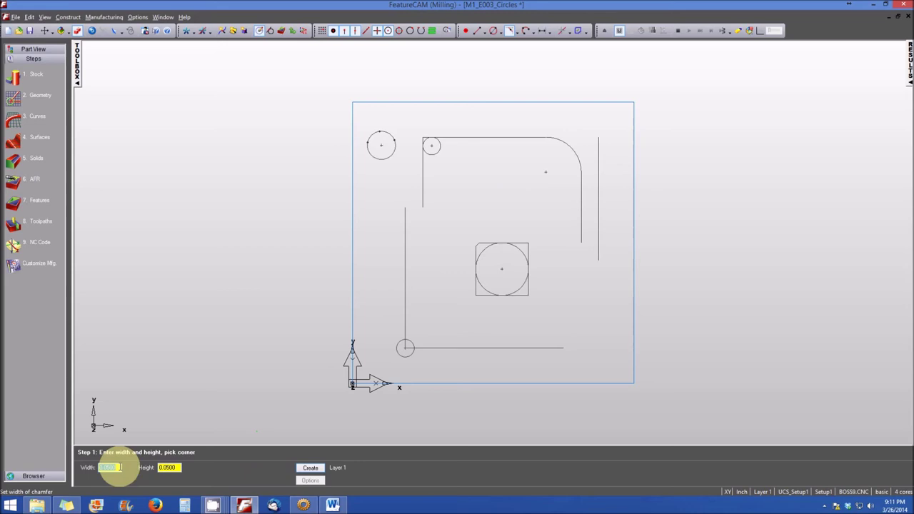
drag(120, 467, 78, 469)
text(1000)
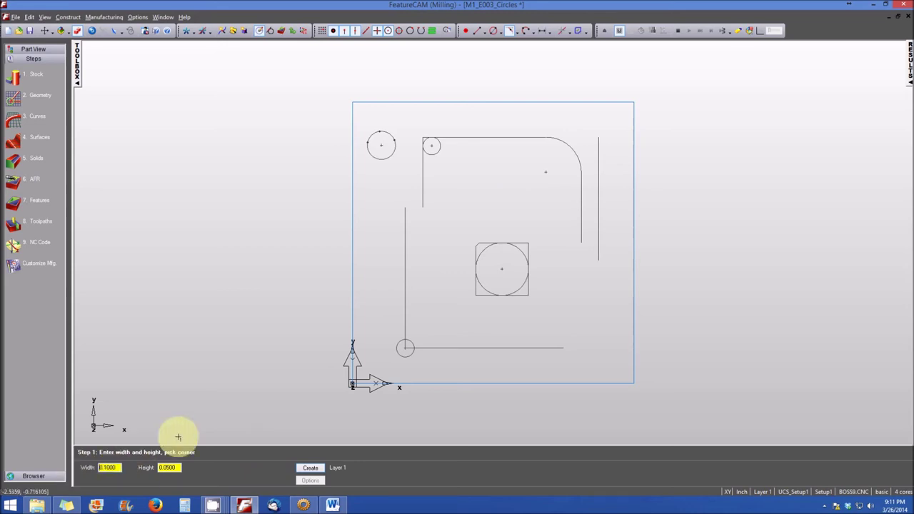
drag(177, 468, 147, 468)
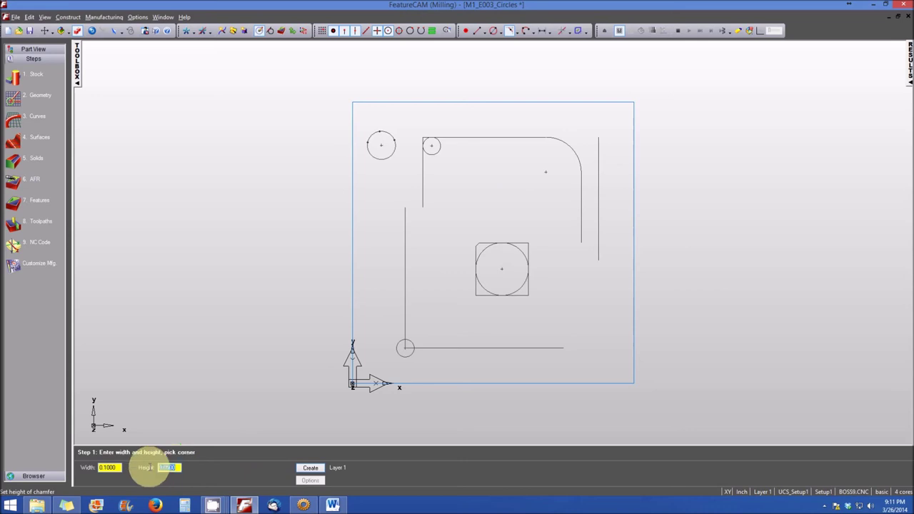
text(1000)
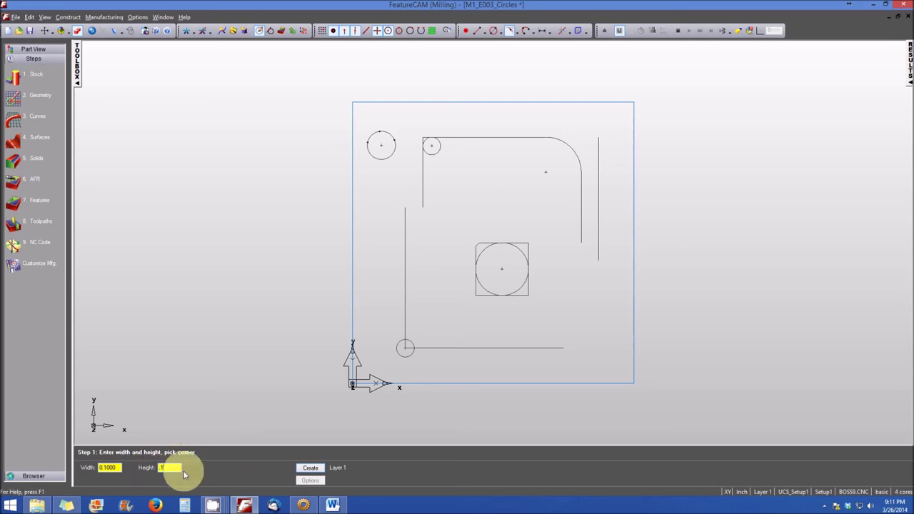
click(528, 296)
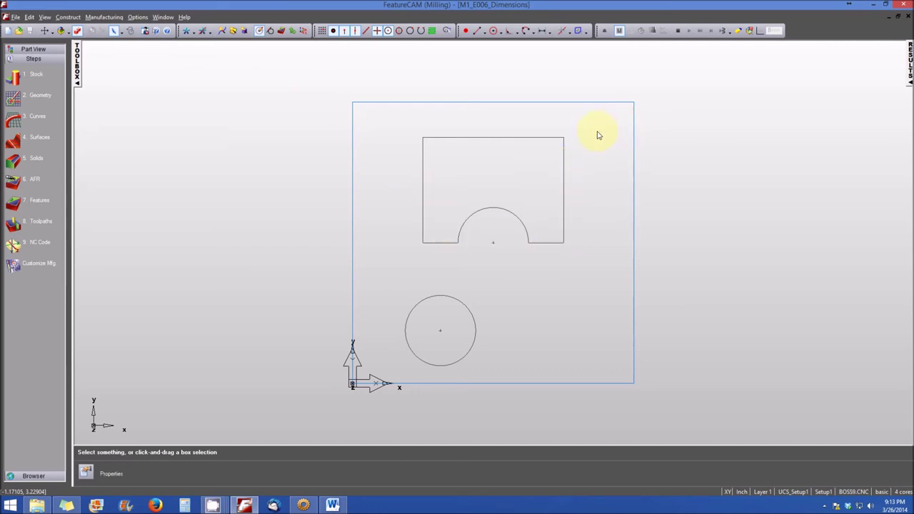
Step: Add a Horizontal Distance dimension across the upper profile's top edge, placing its label centred above the stock outline
click(551, 35)
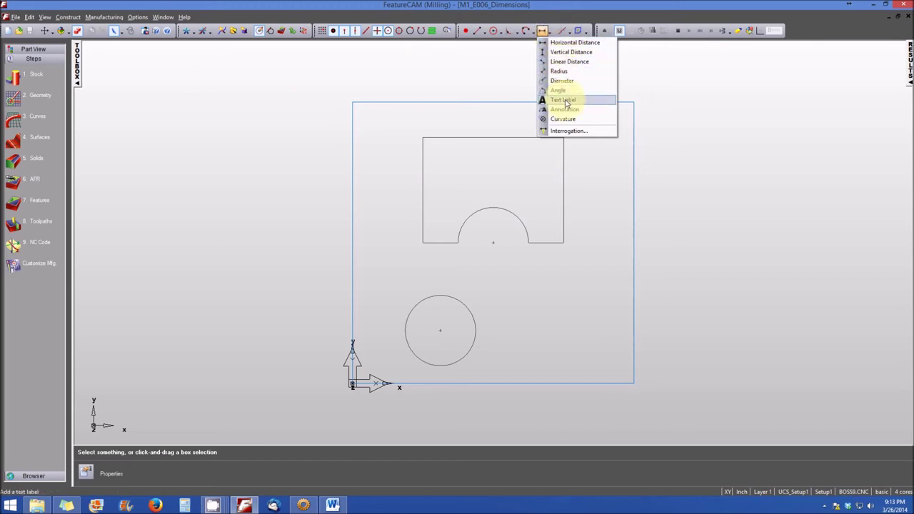
click(564, 44)
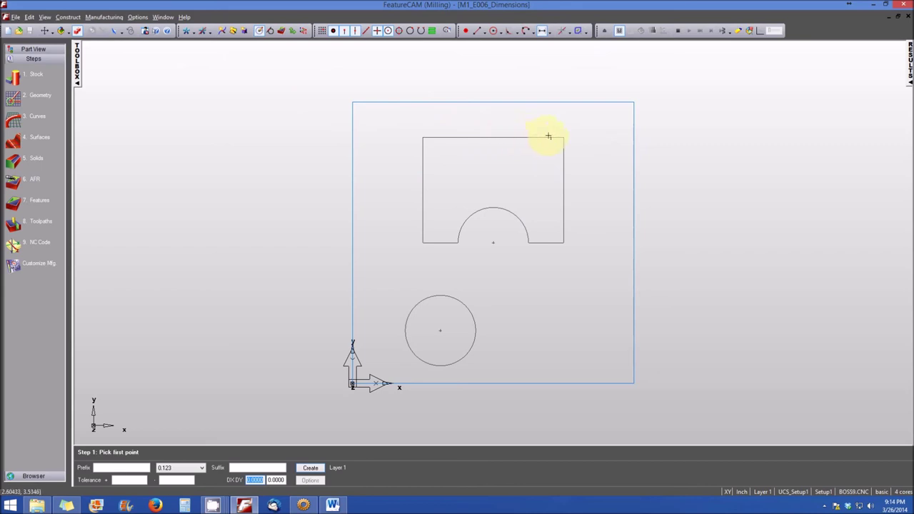
click(423, 136)
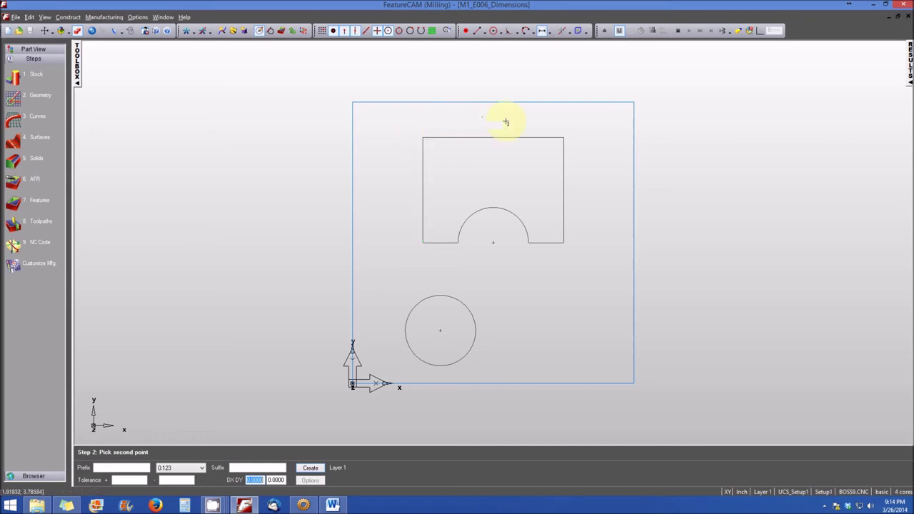
click(447, 30)
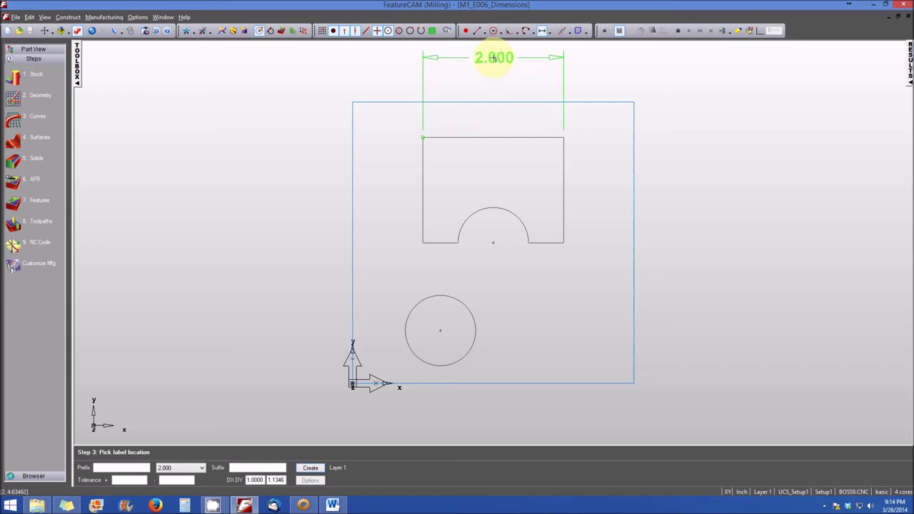
click(493, 58)
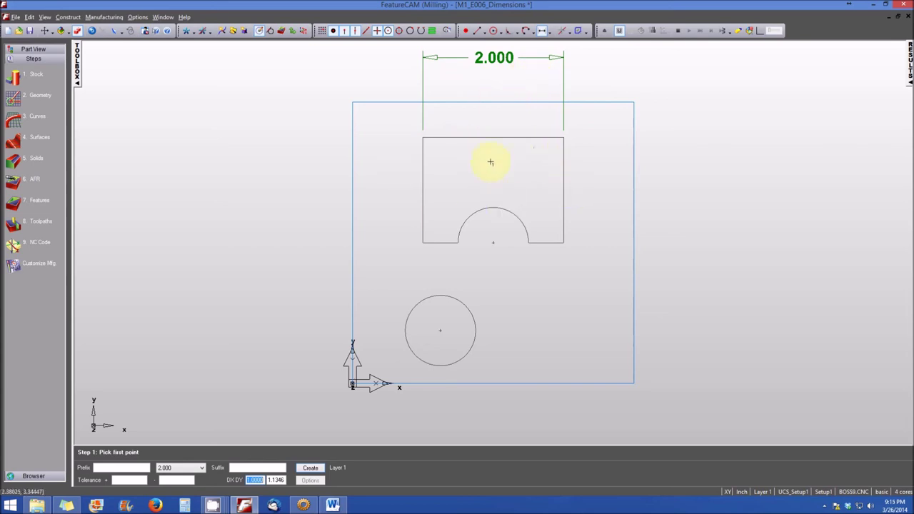
Step: Add a Vertical Distance dimension along the upper profile's right edge, placing its label to the right of the stock outline
click(551, 35)
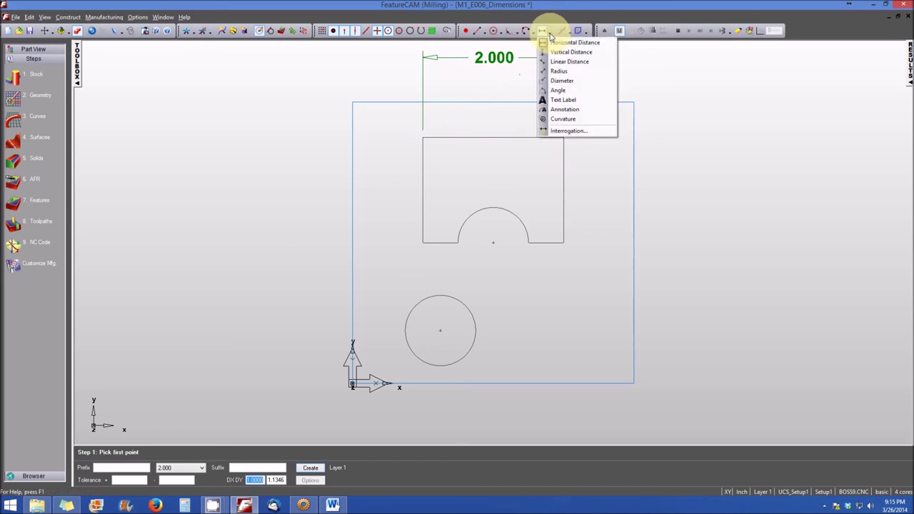
click(560, 52)
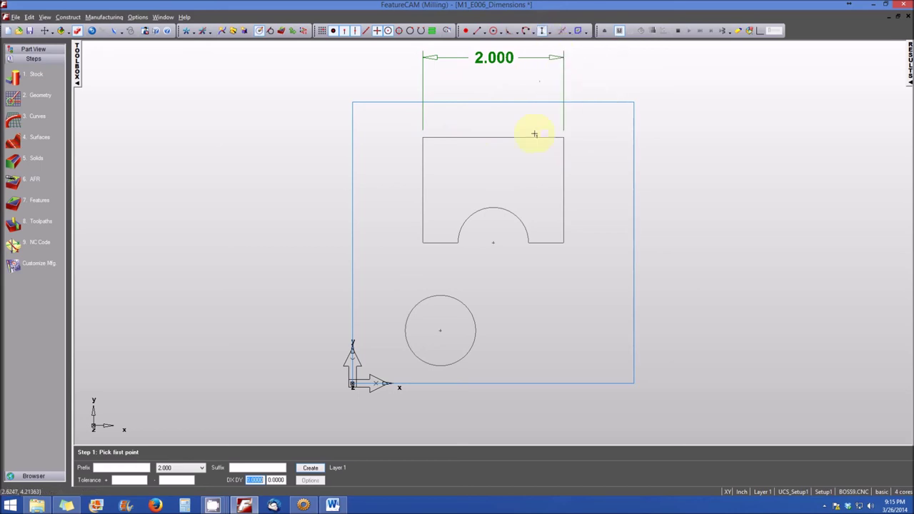
click(564, 138)
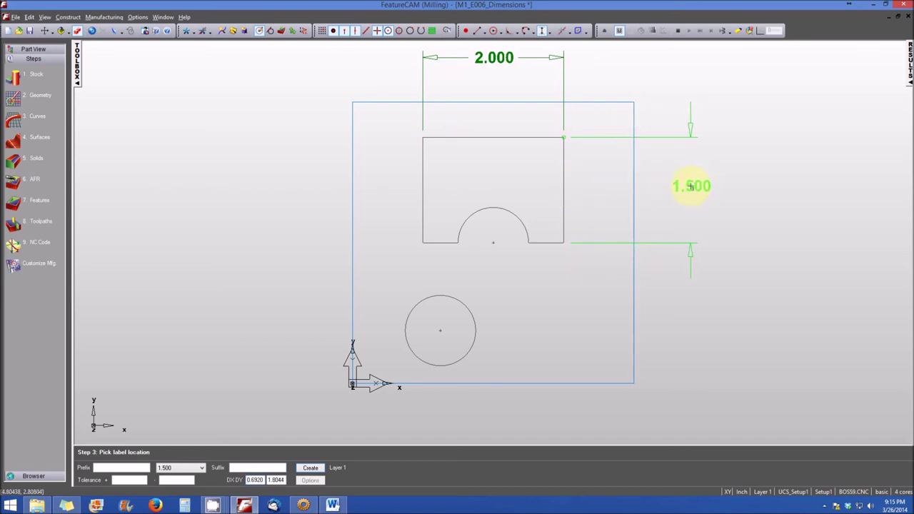
click(691, 186)
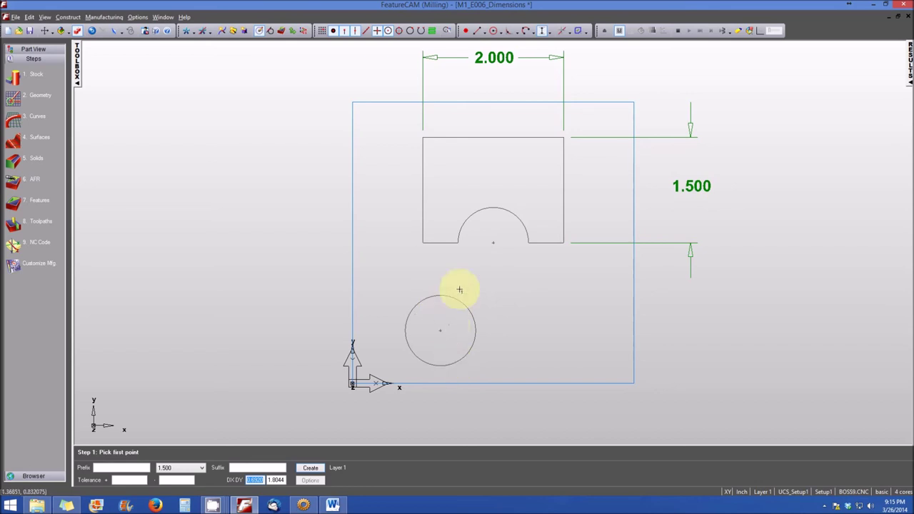
Step: Add a Diameter dimension to the lower circle, placing its label outside the stock to the circle's upper left
click(553, 34)
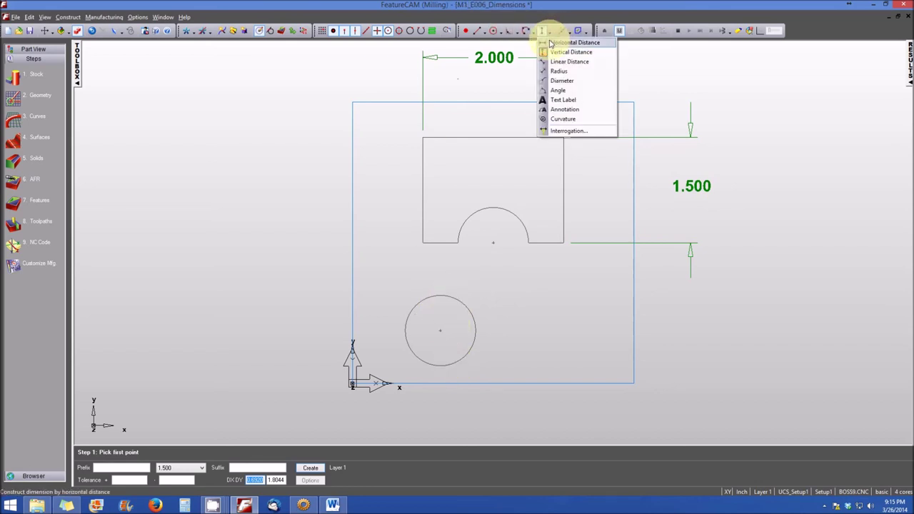
click(556, 82)
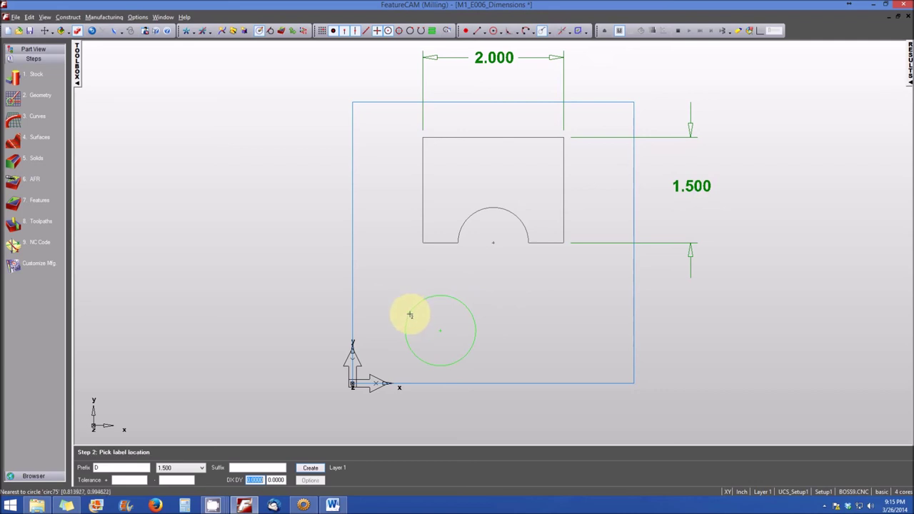
click(410, 315)
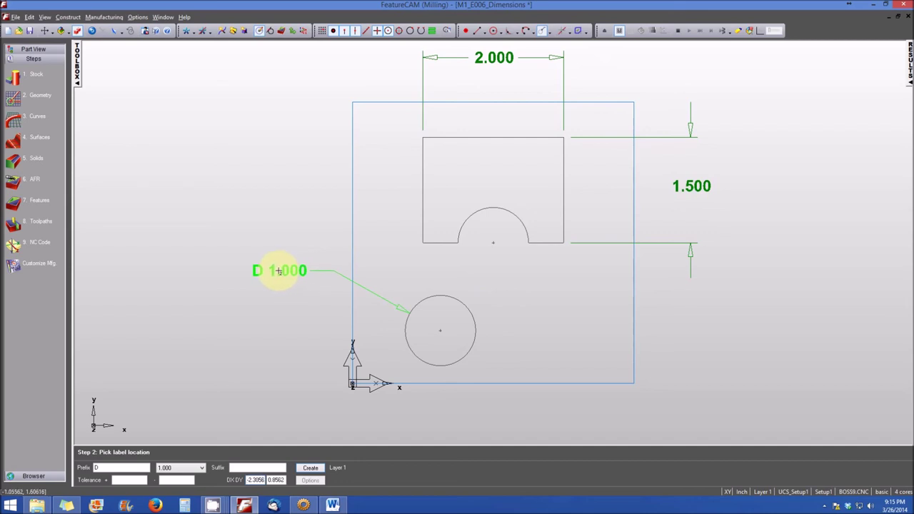
click(279, 271)
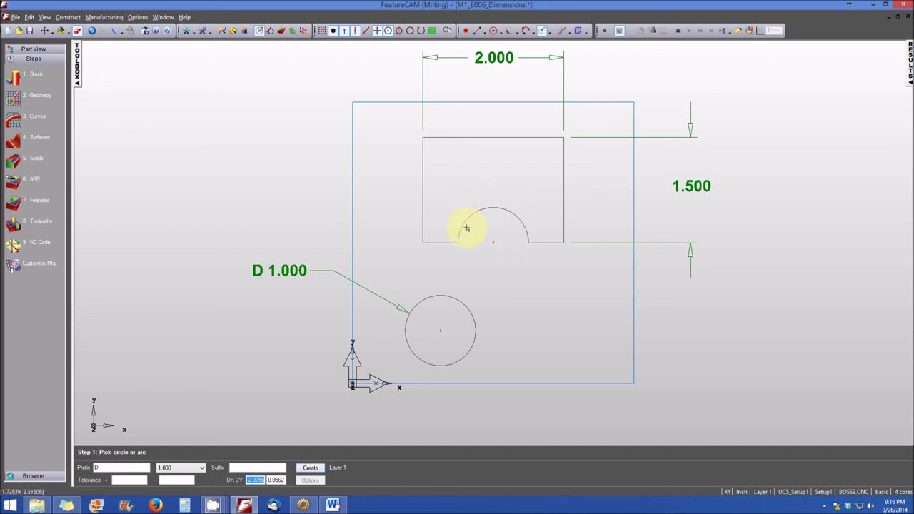
Step: Add a Radius dimension to the arc in the upper profile's bottom edge, placing its label left of the stock outline
click(552, 32)
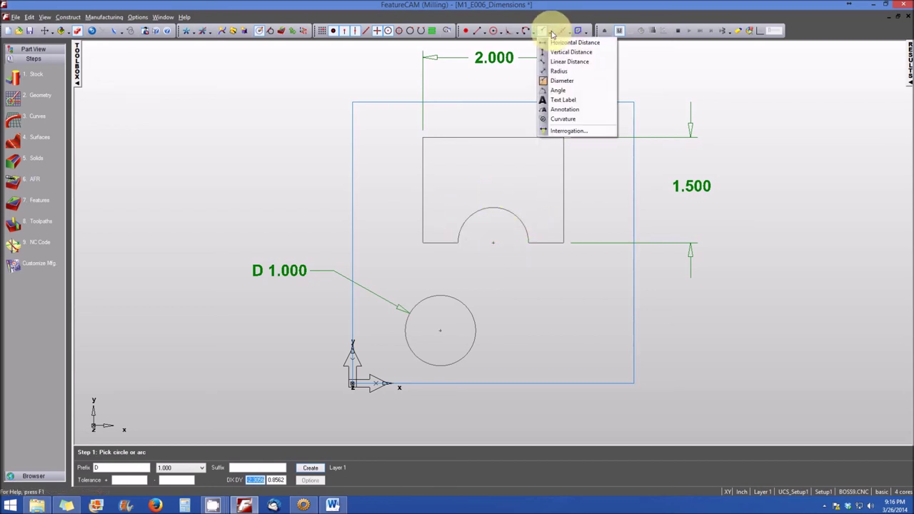
click(561, 73)
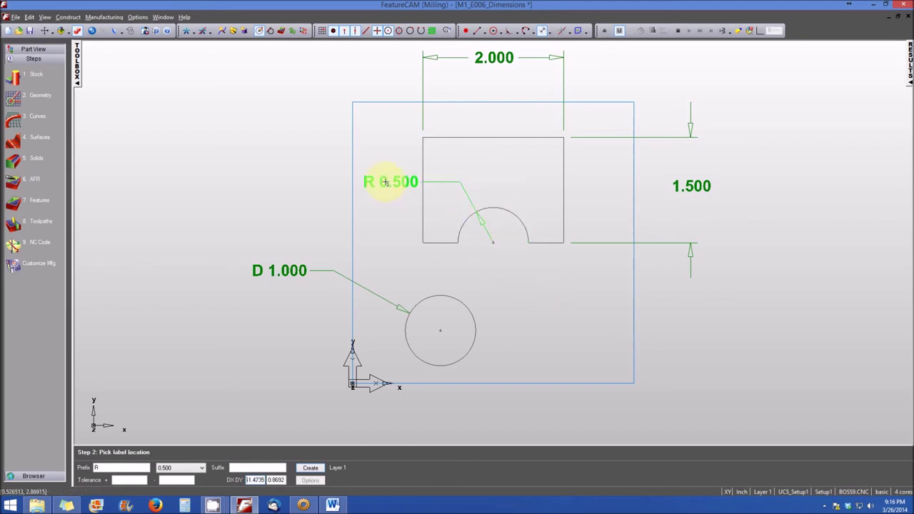
click(283, 165)
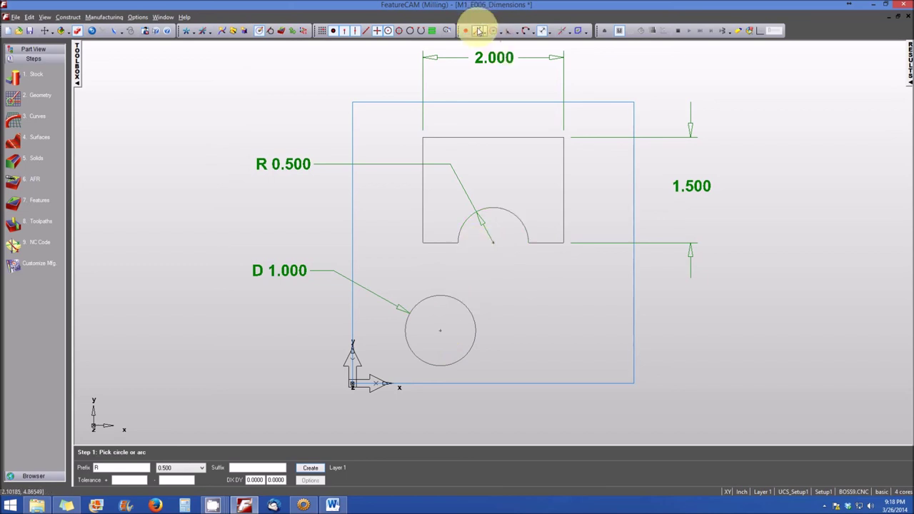
Step: Draw a line from the lower circle's center to the center of the arc in the upper profile
click(480, 31)
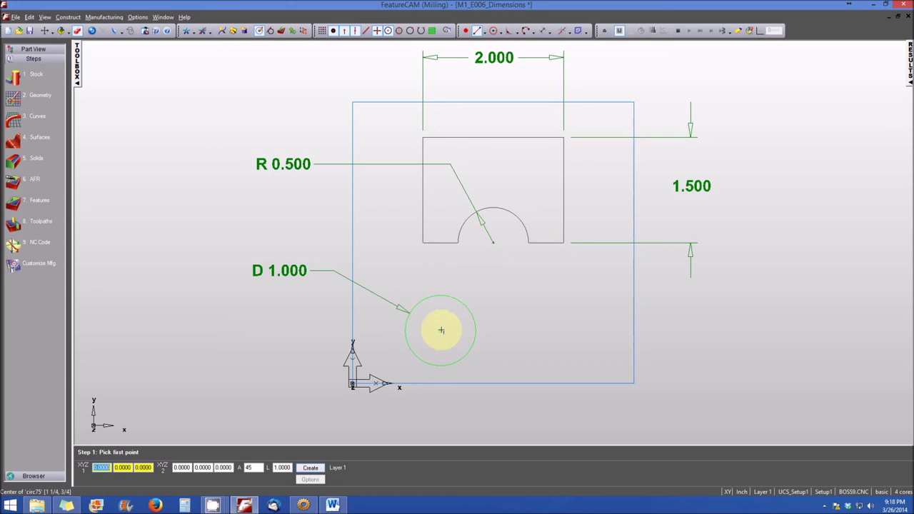
click(441, 332)
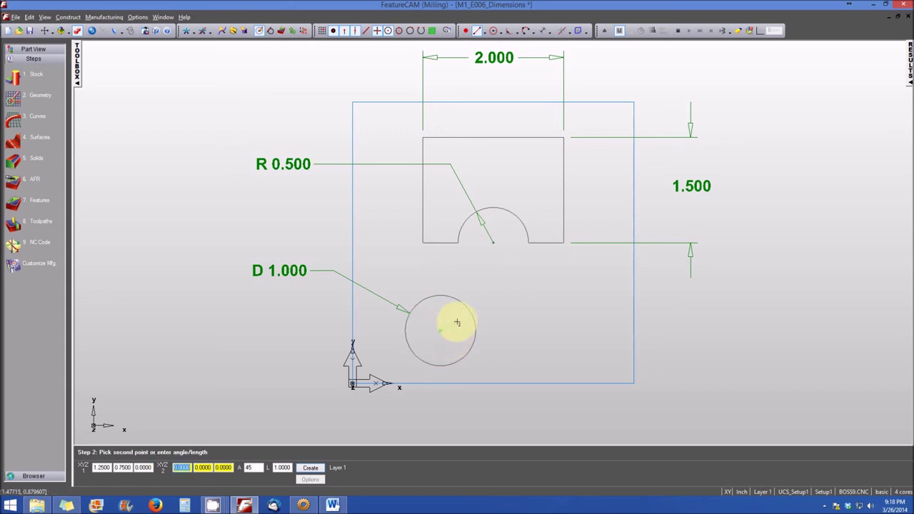
click(493, 245)
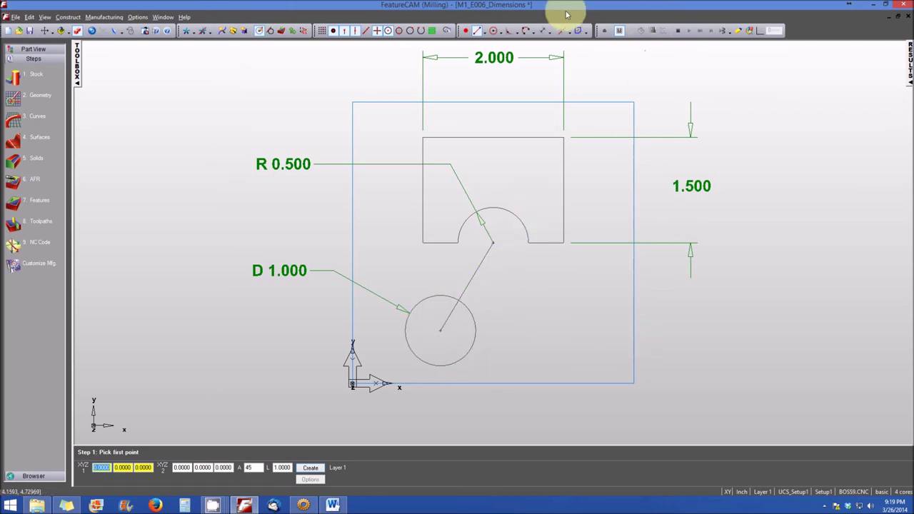
Step: Add an Angle dimension between the diagonal line and the profile's short bottom-right edge, placing its label between them
click(553, 34)
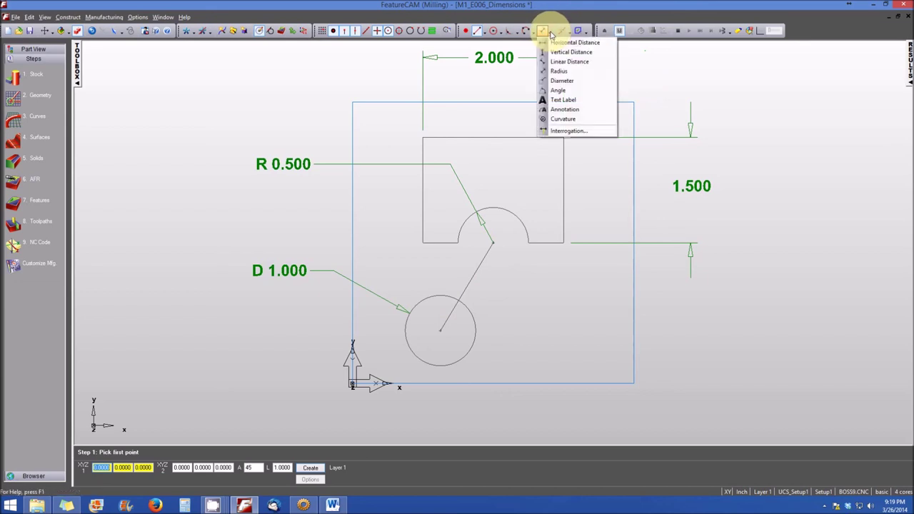
click(558, 91)
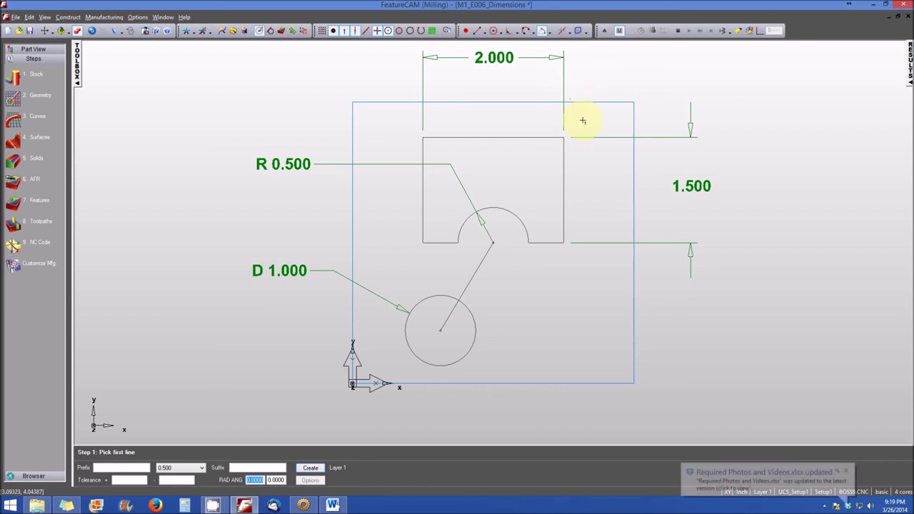
click(475, 276)
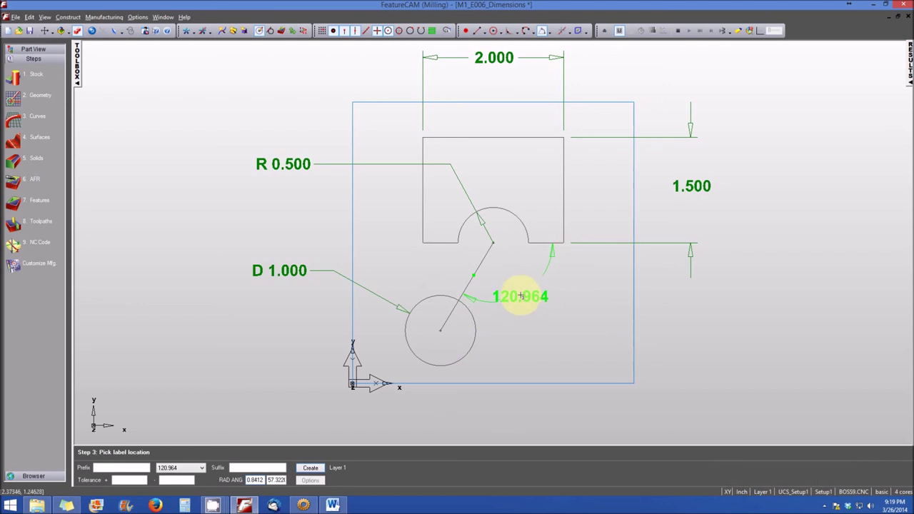
click(530, 288)
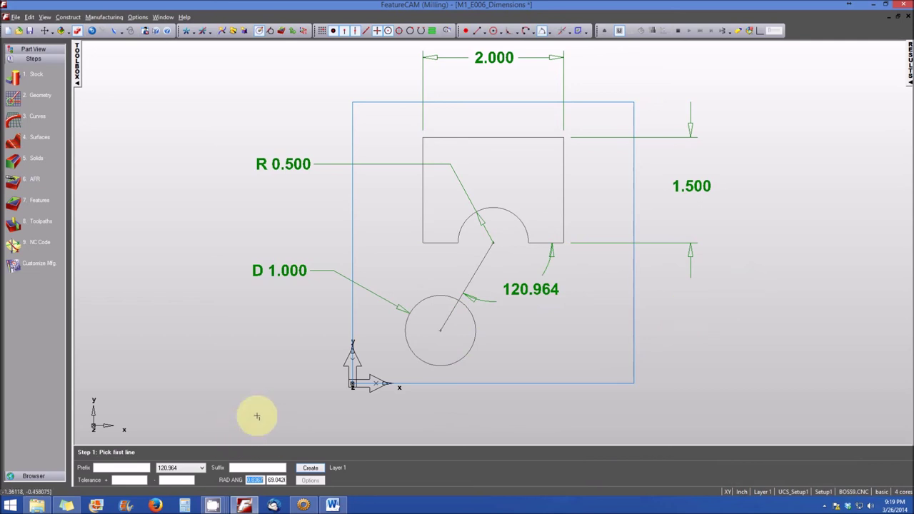
click(549, 33)
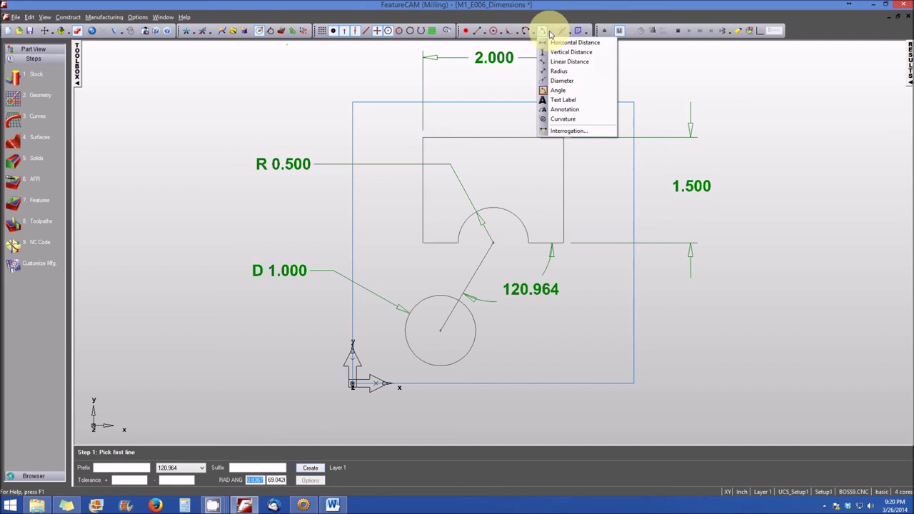
click(405, 72)
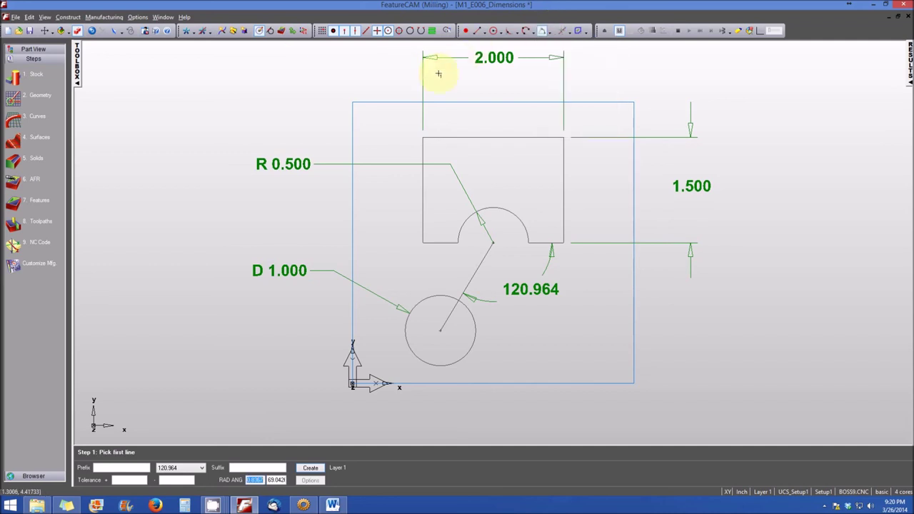